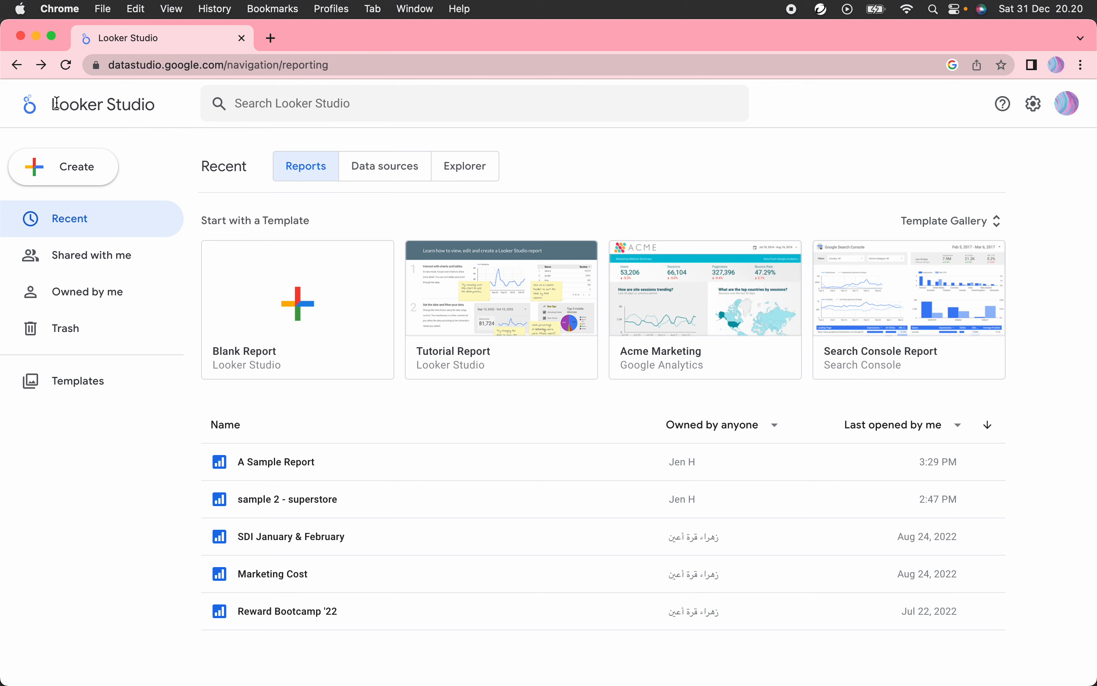
Step: Open the Create menu showing Report, Data source and Explorer options
left_click_drag(55, 103, 145, 104)
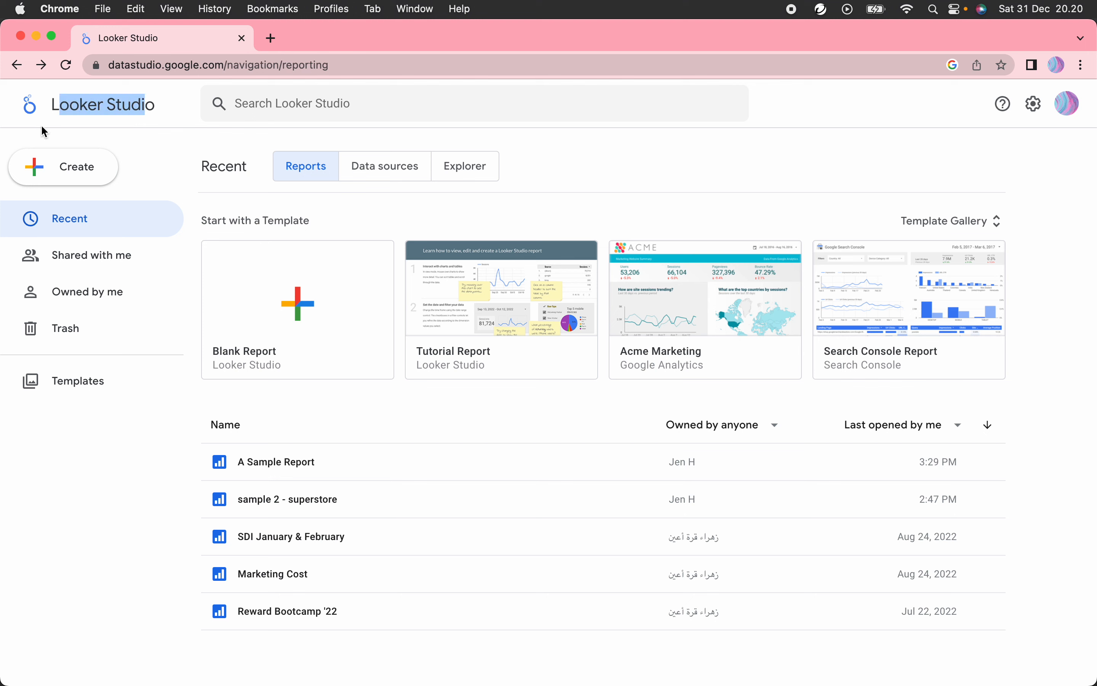
left_click(159, 111)
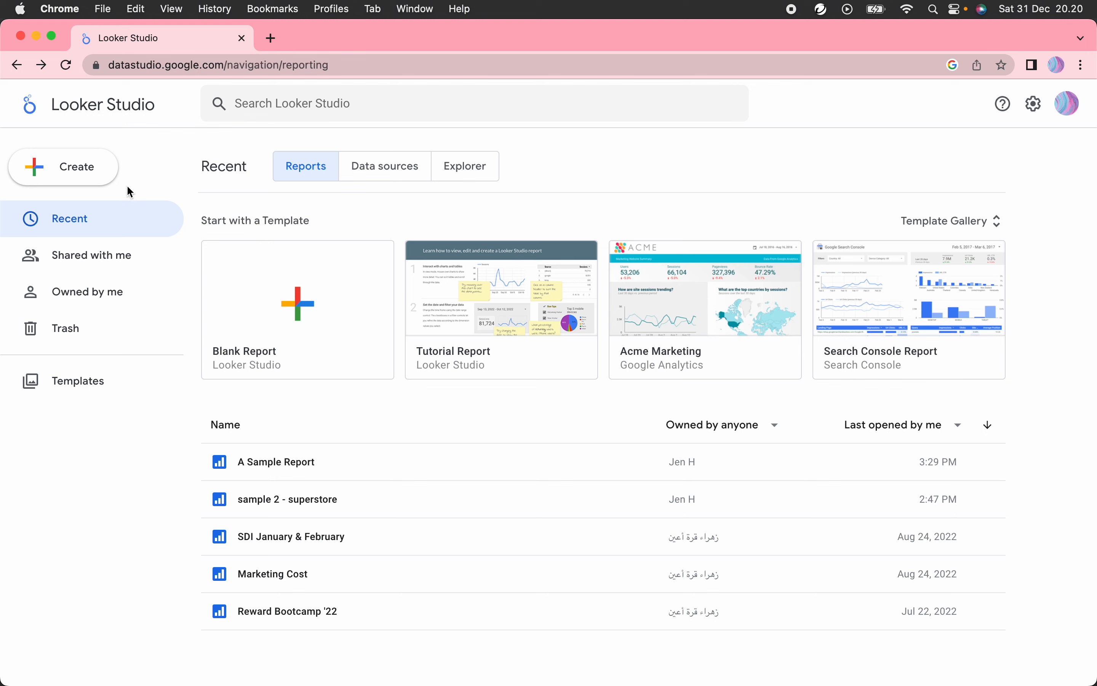
left_click(105, 171)
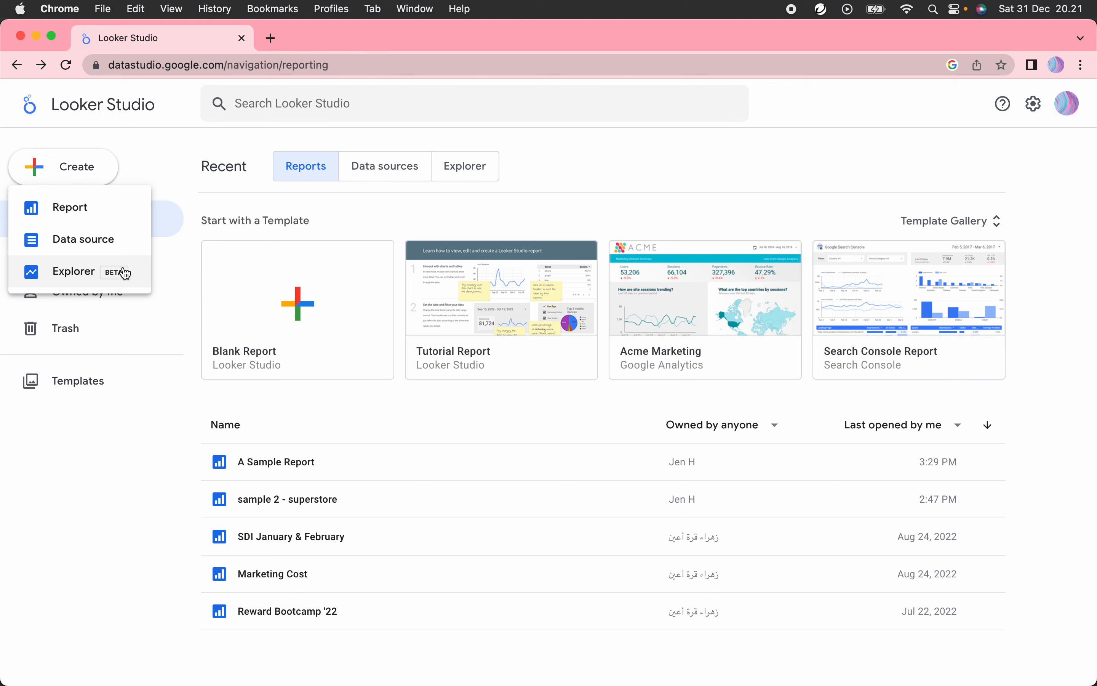
Step: Start a new blank Untitled Report from the Create menu
left_click(124, 213)
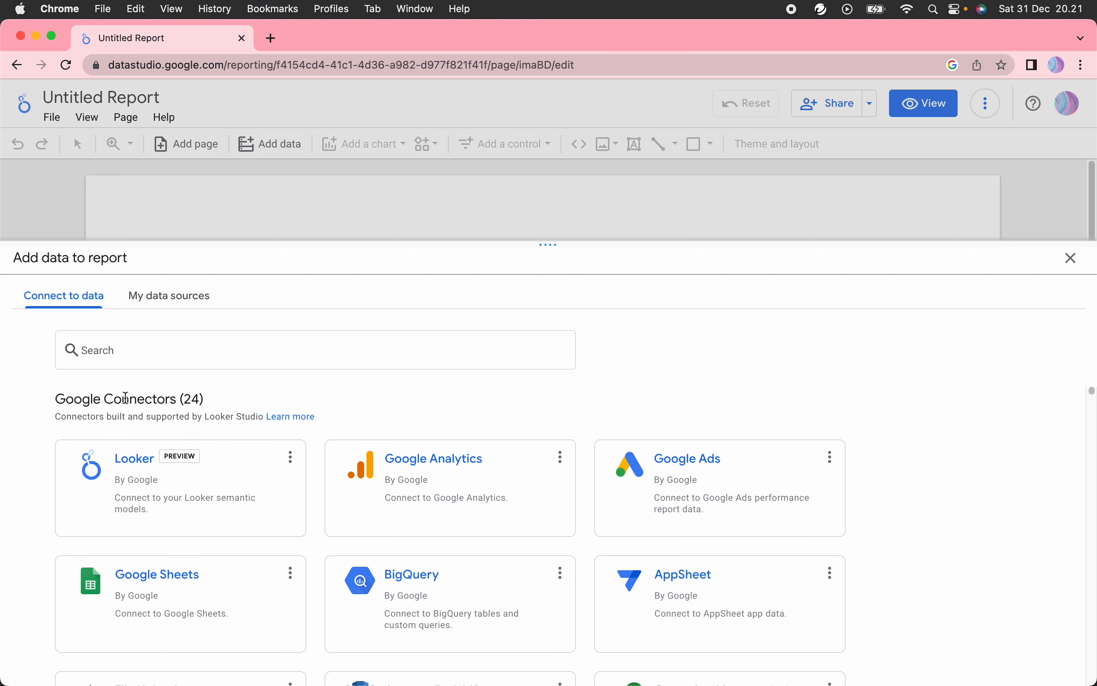
left_click_drag(107, 397, 195, 391)
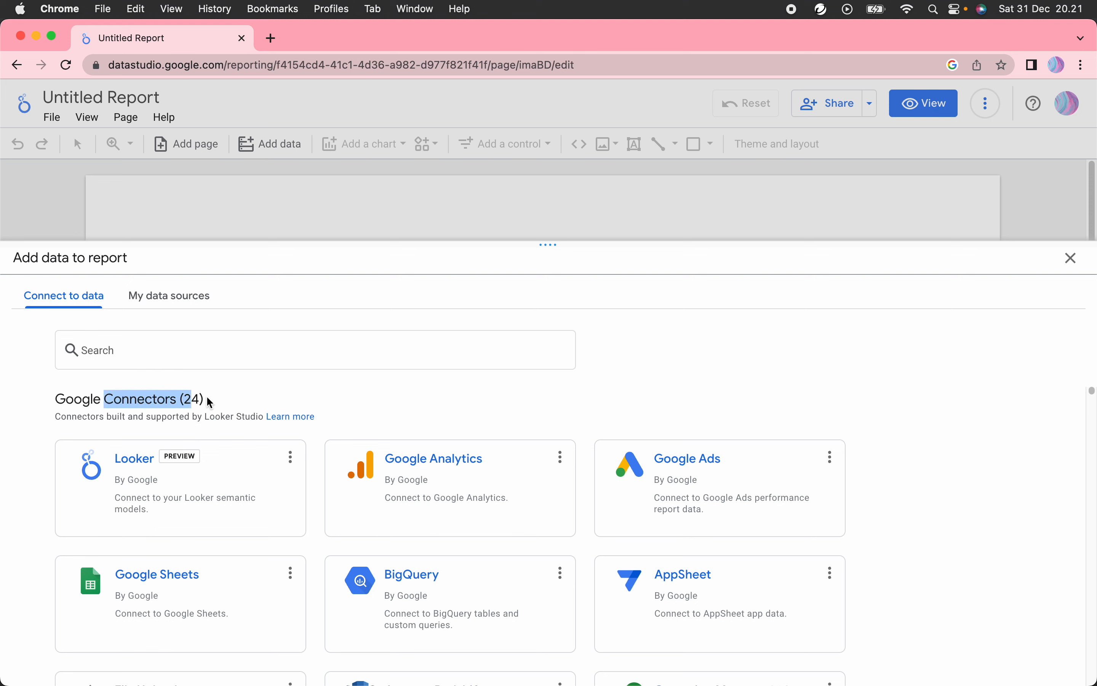
left_click(207, 398)
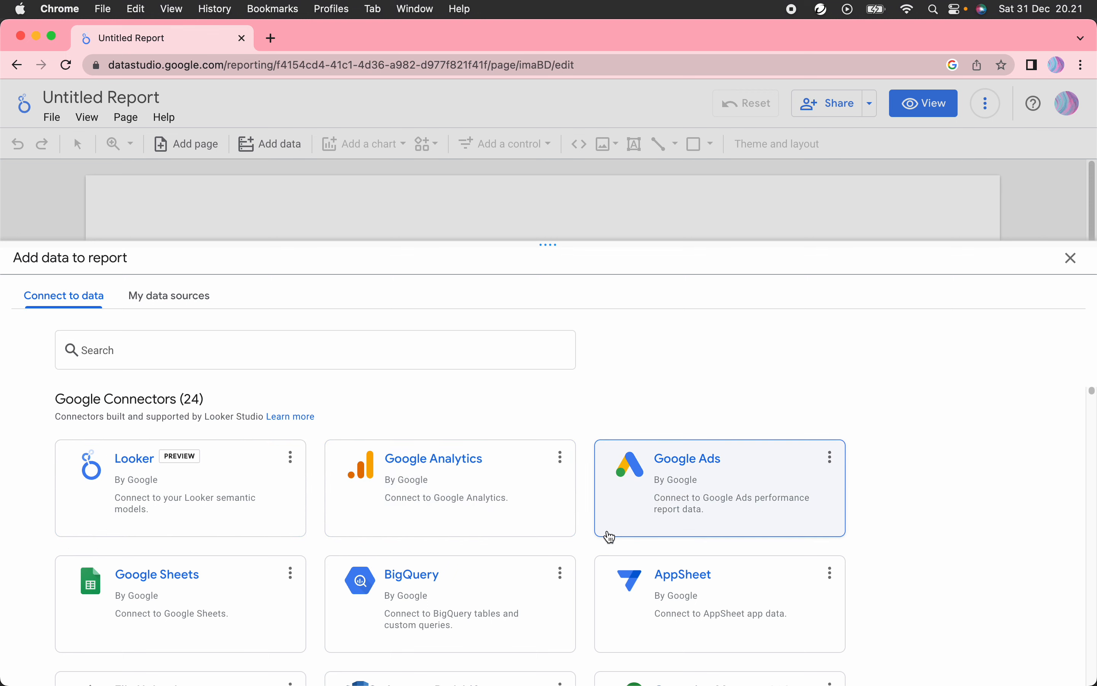
Step: Browse the Add data connectors and choose Google Sheets
scroll(284, 589, "down", 3)
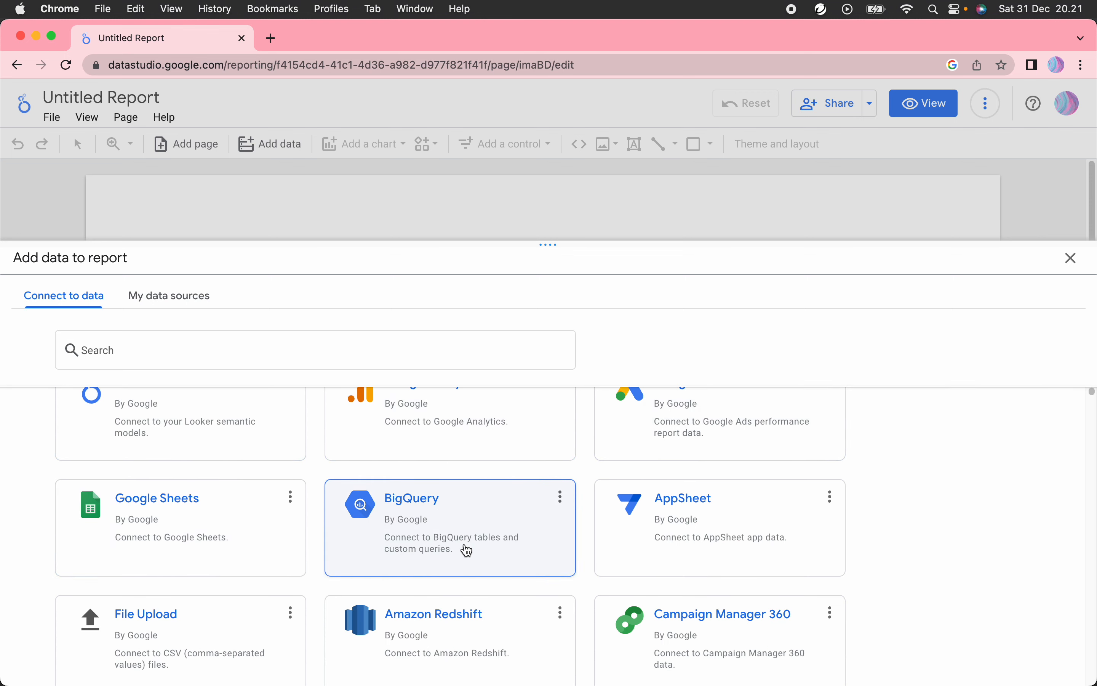
scroll(286, 591, "down", 1)
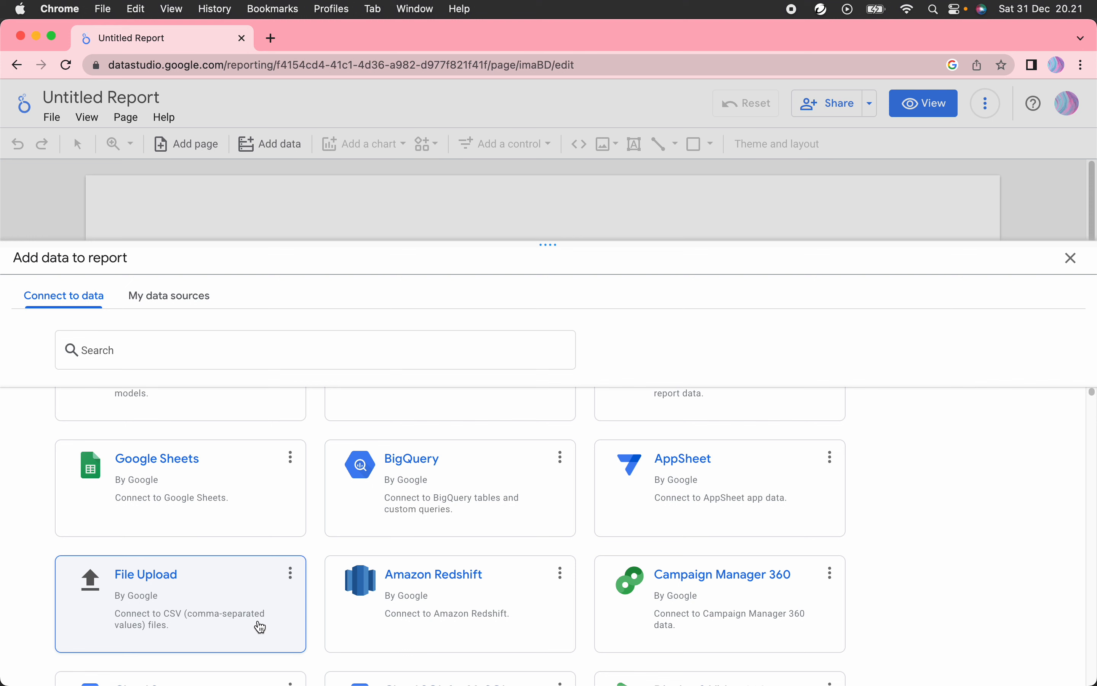
scroll(408, 563, "down", 7)
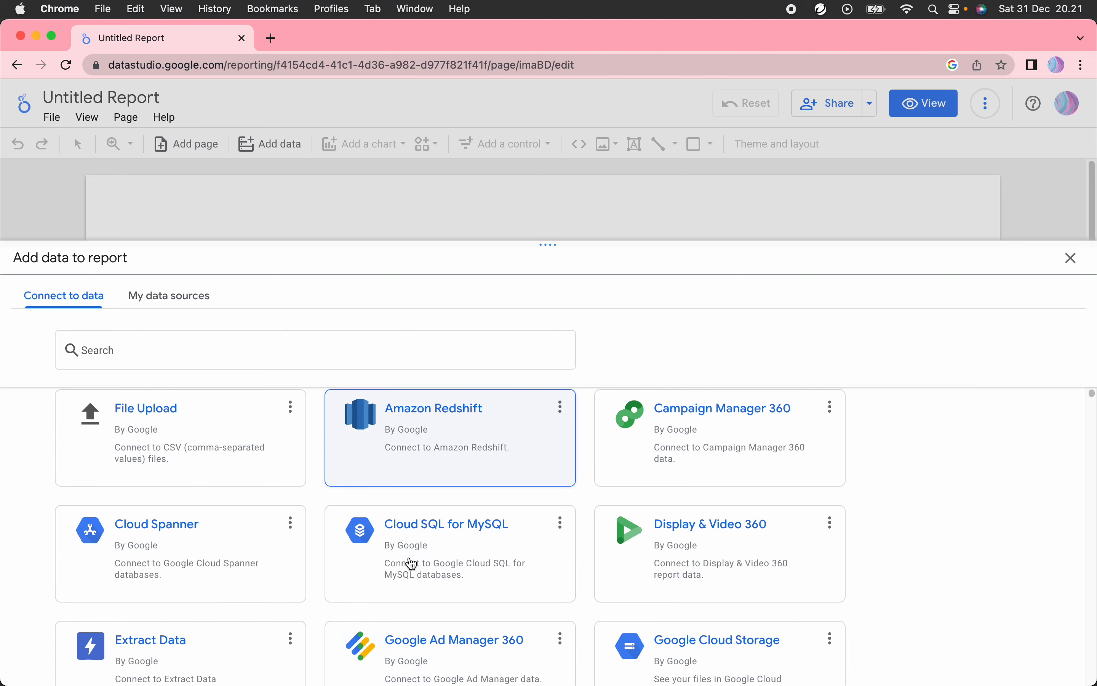
scroll(408, 562, "up", 10)
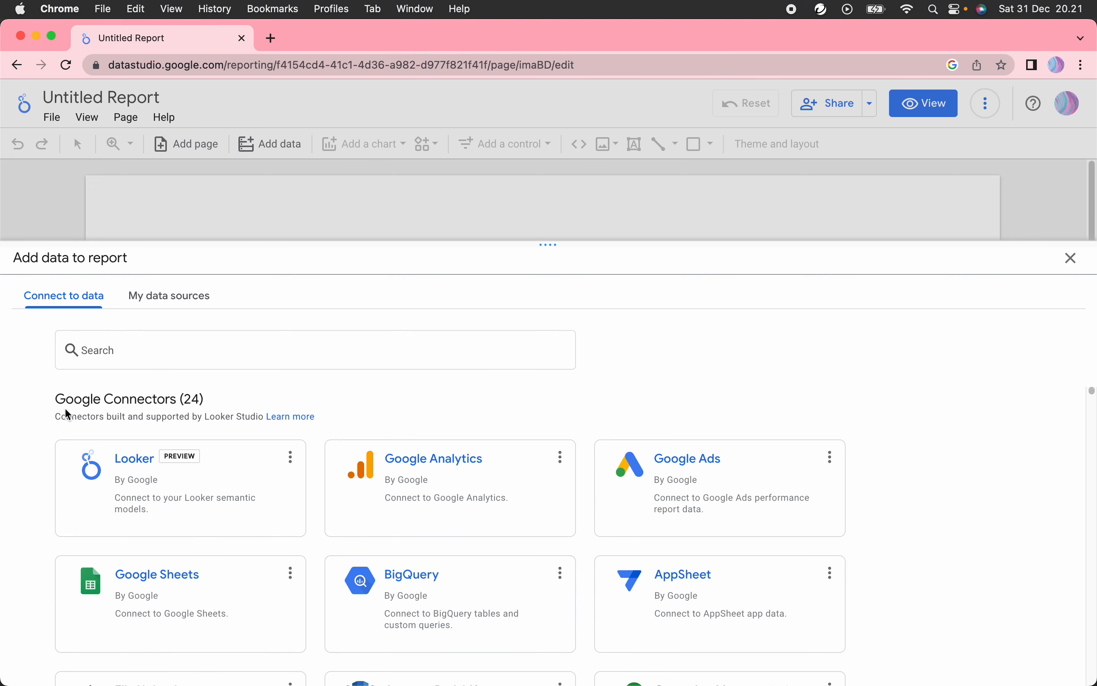
left_click_drag(53, 401, 200, 401)
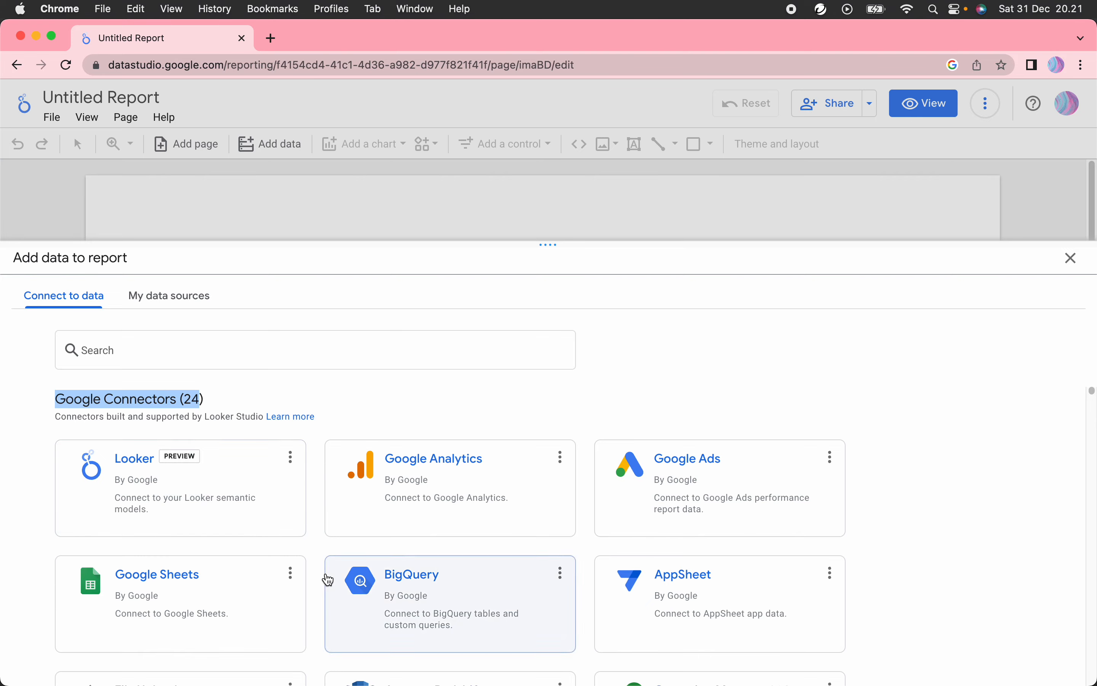
scroll(326, 578, "down", 15)
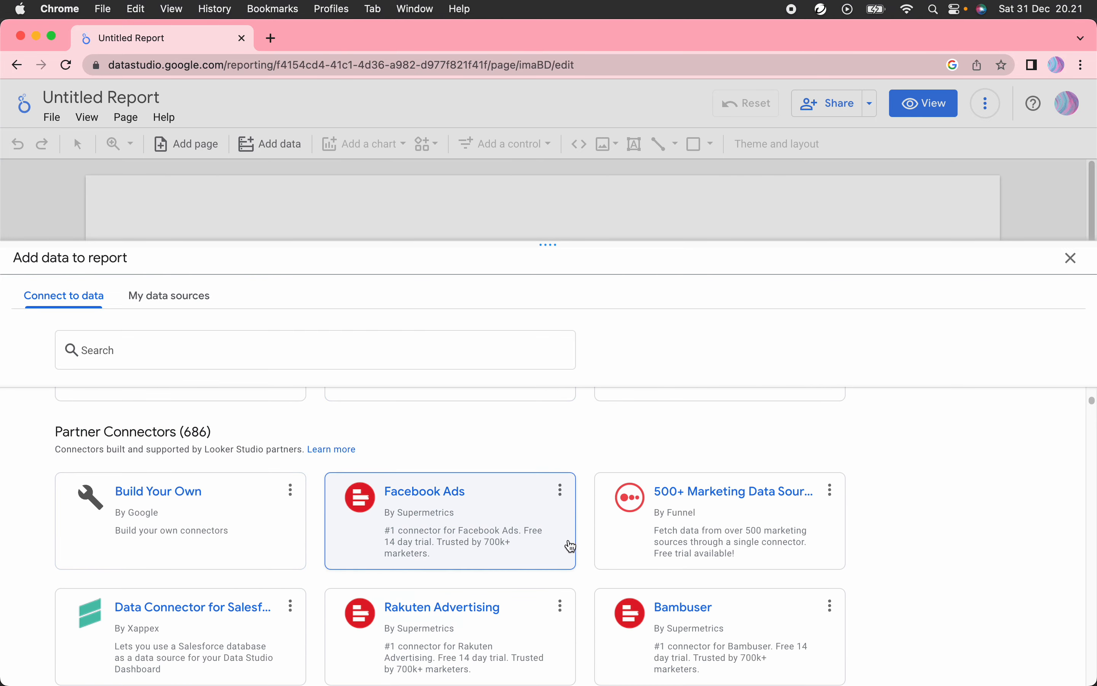
scroll(568, 546, "down", 3)
scroll(589, 554, "up", 5)
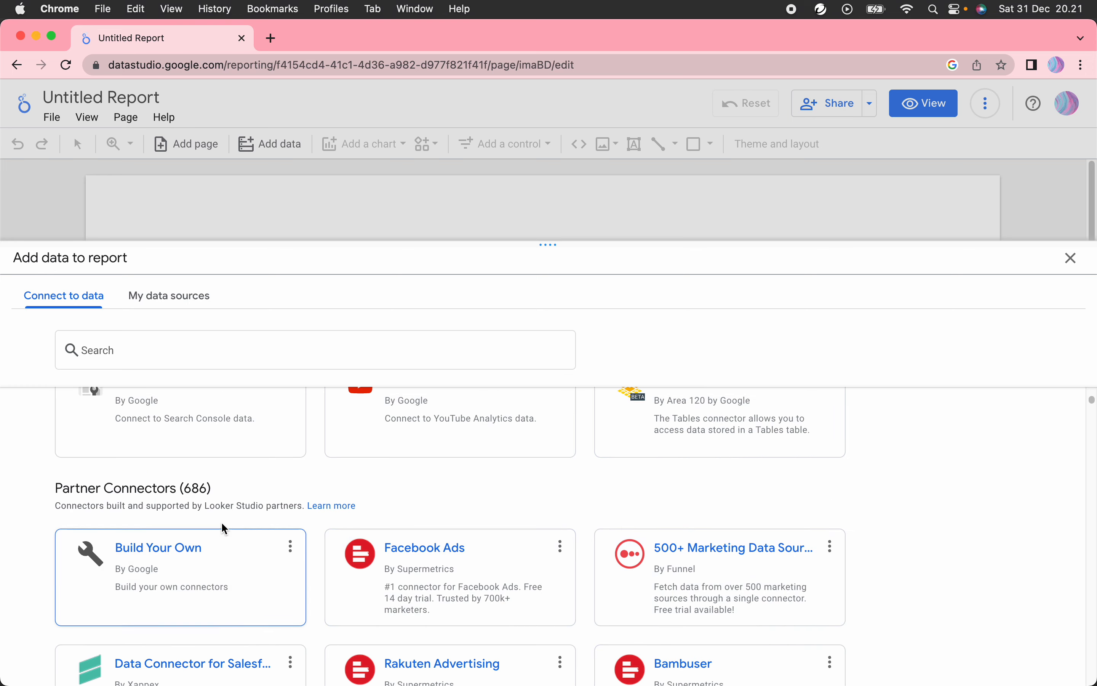
scroll(507, 610, "down", 10)
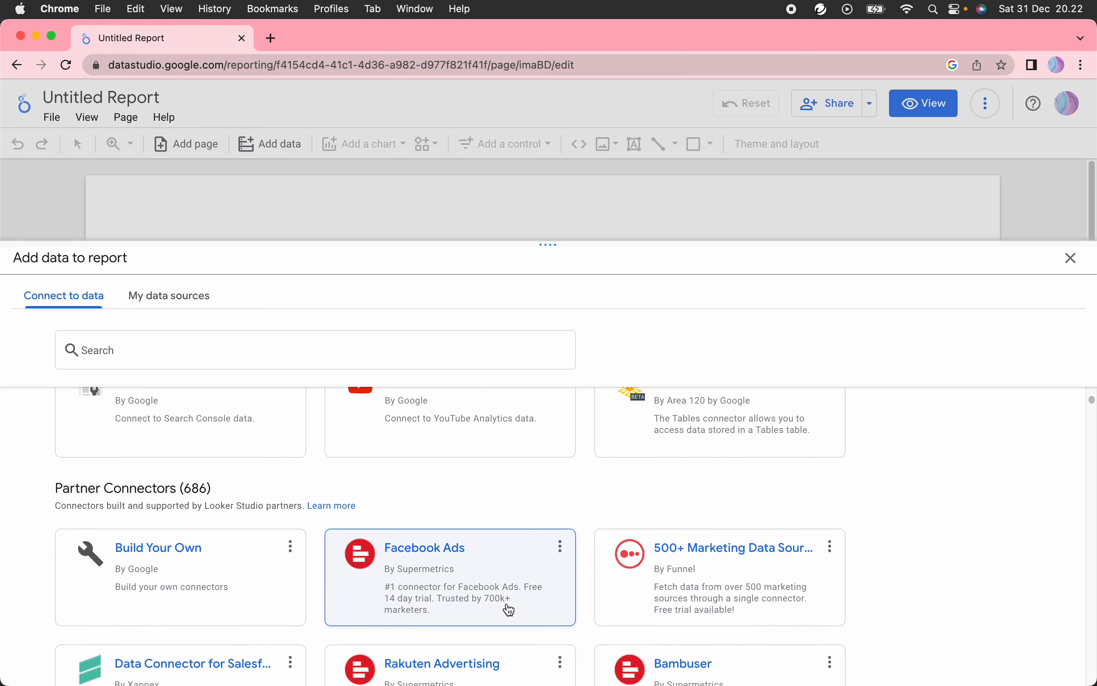
scroll(484, 626, "down", 10)
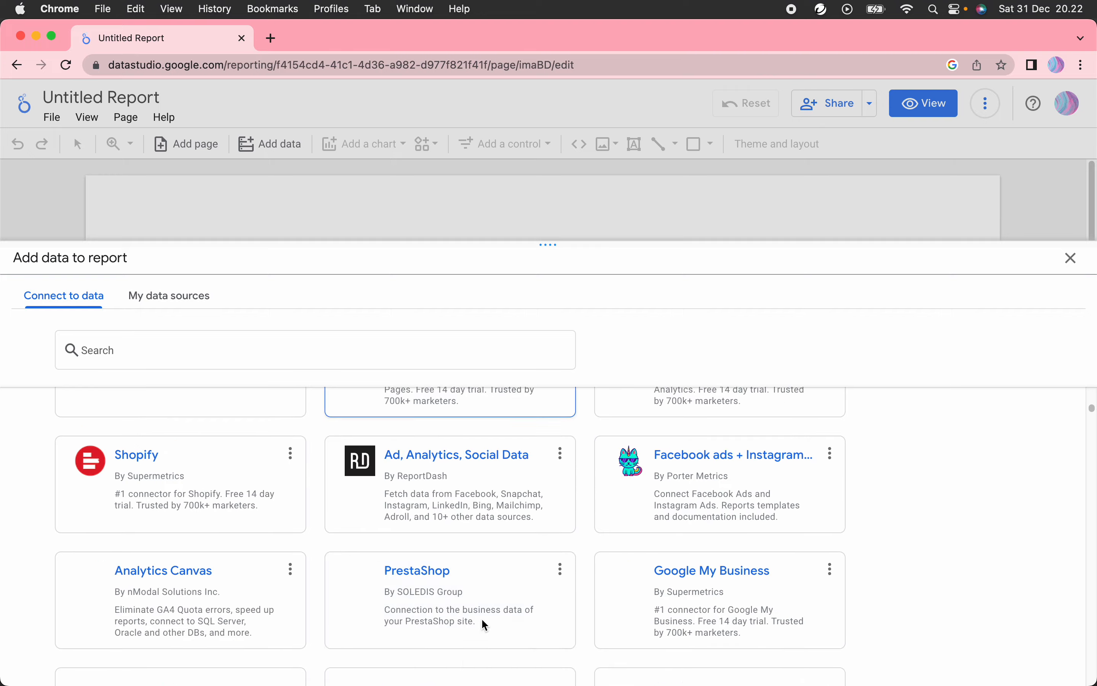
scroll(487, 622, "up", 20)
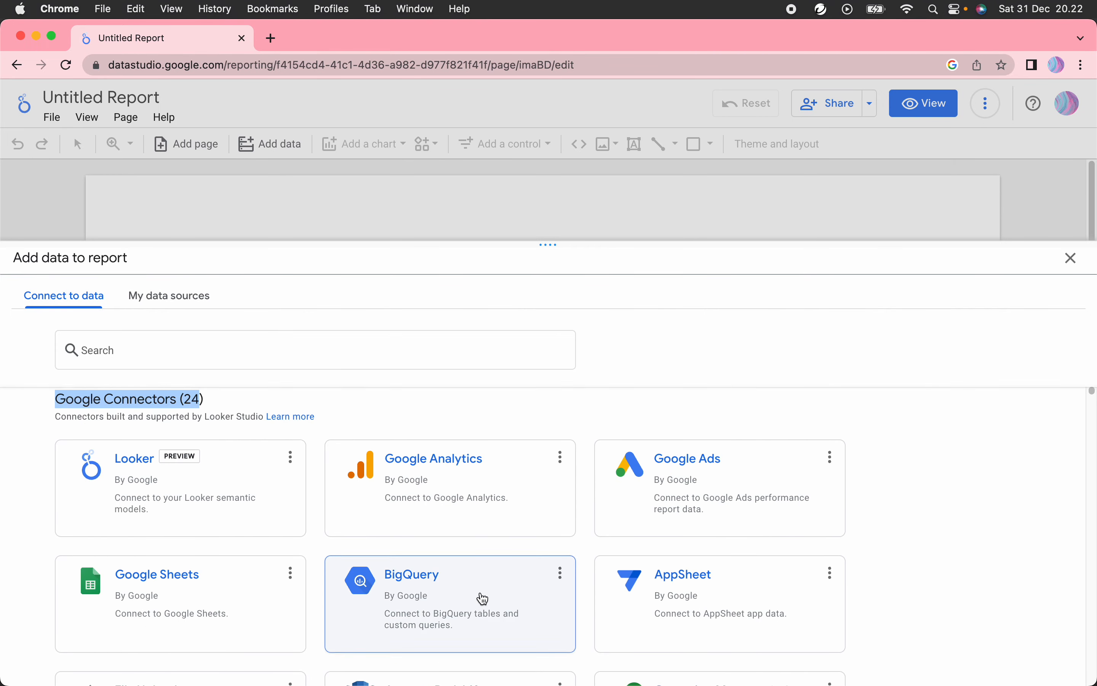
left_click(930, 476)
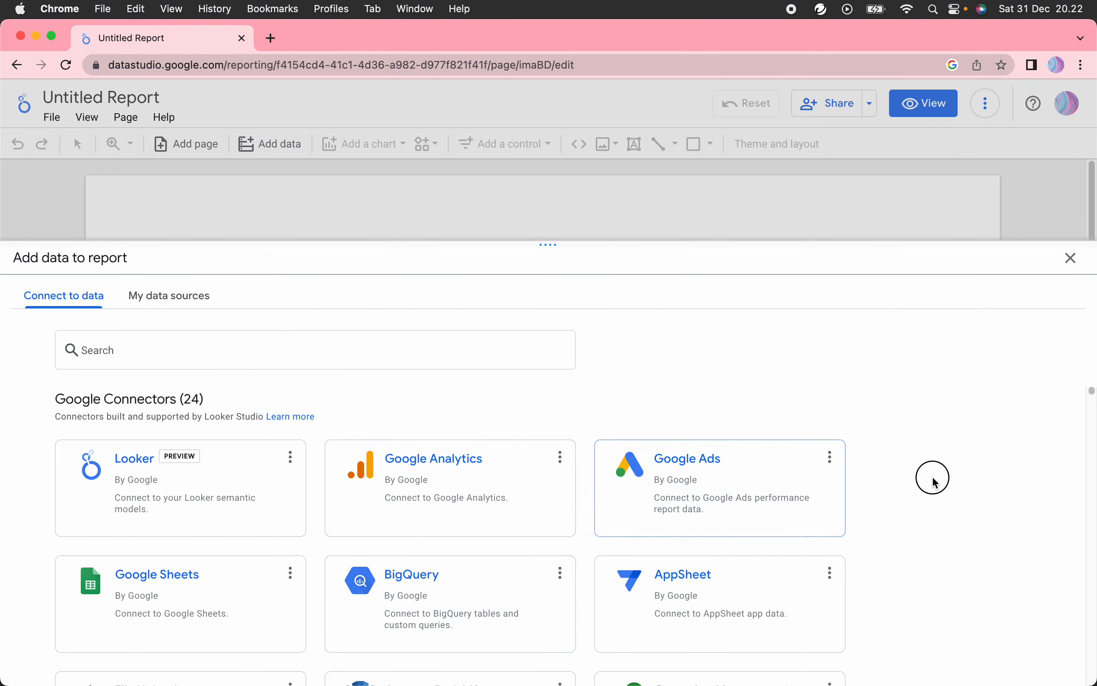
scroll(281, 526, "down", 3)
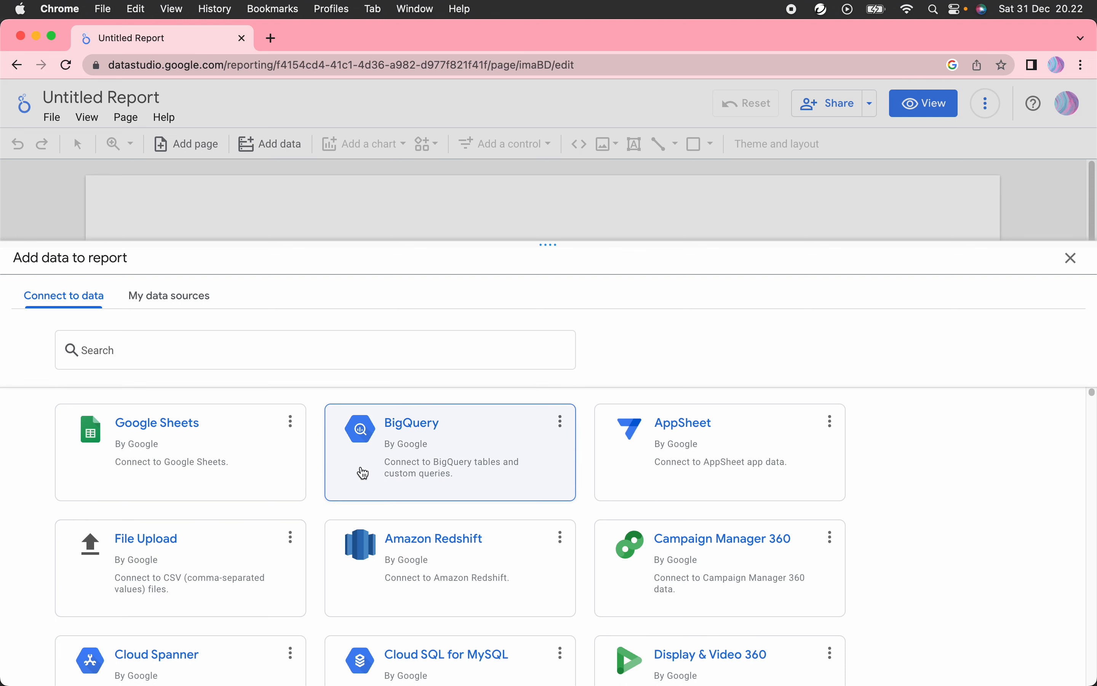
left_click(263, 473)
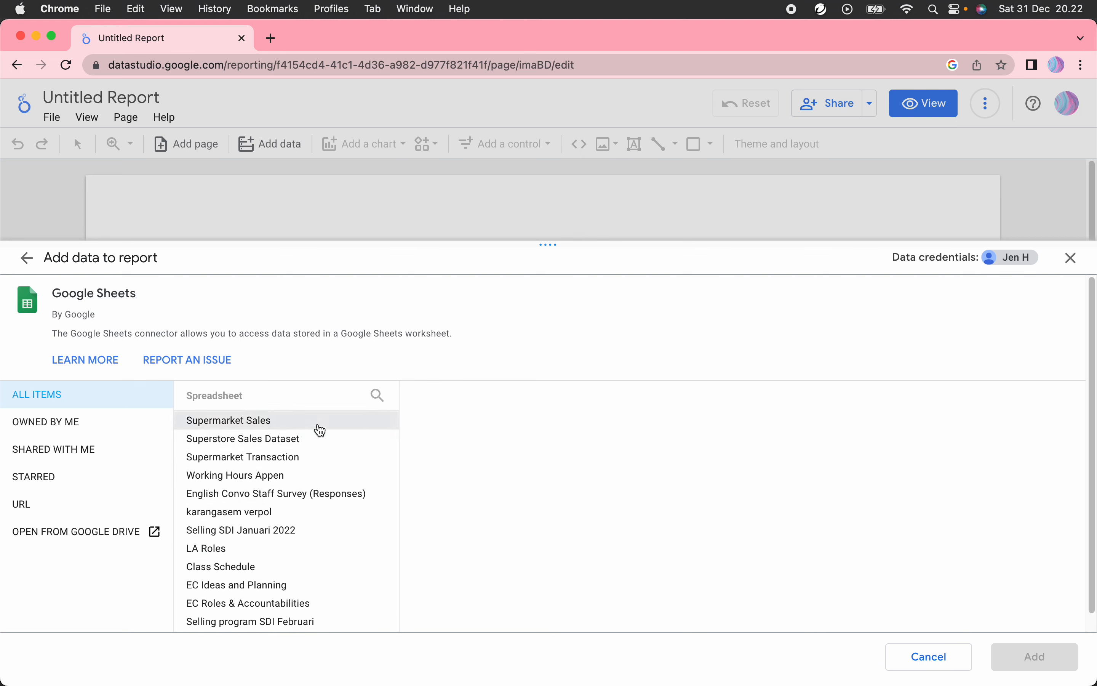
Step: Add the train worksheet of Superstore Sales Dataset to the report
left_click(343, 446)
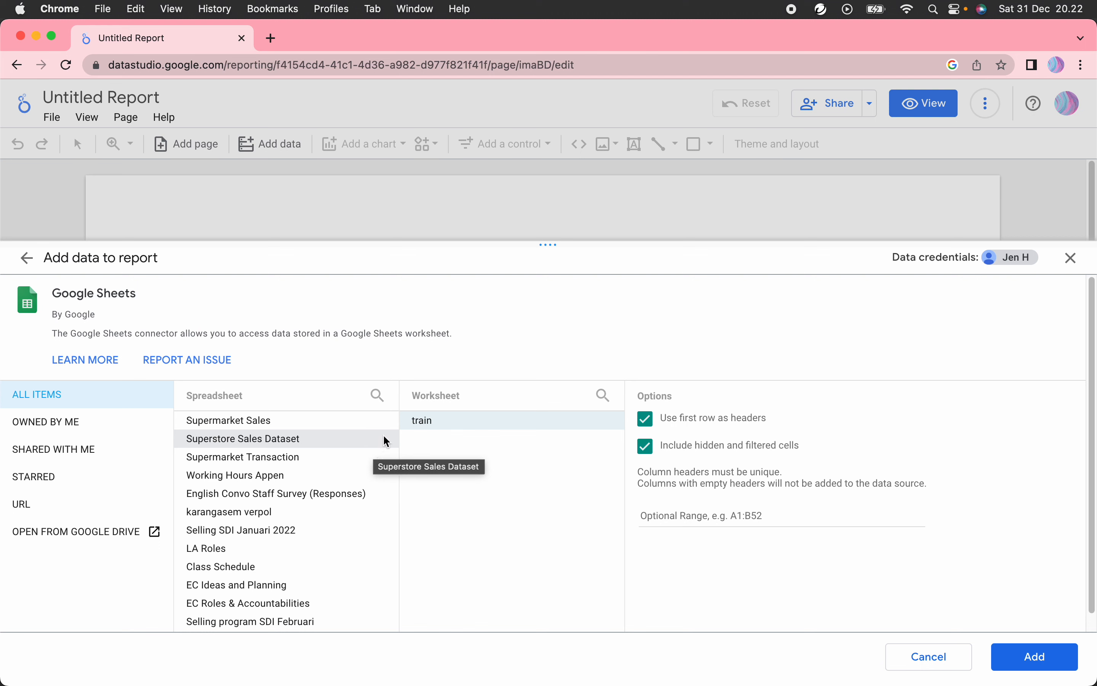
left_click(474, 424)
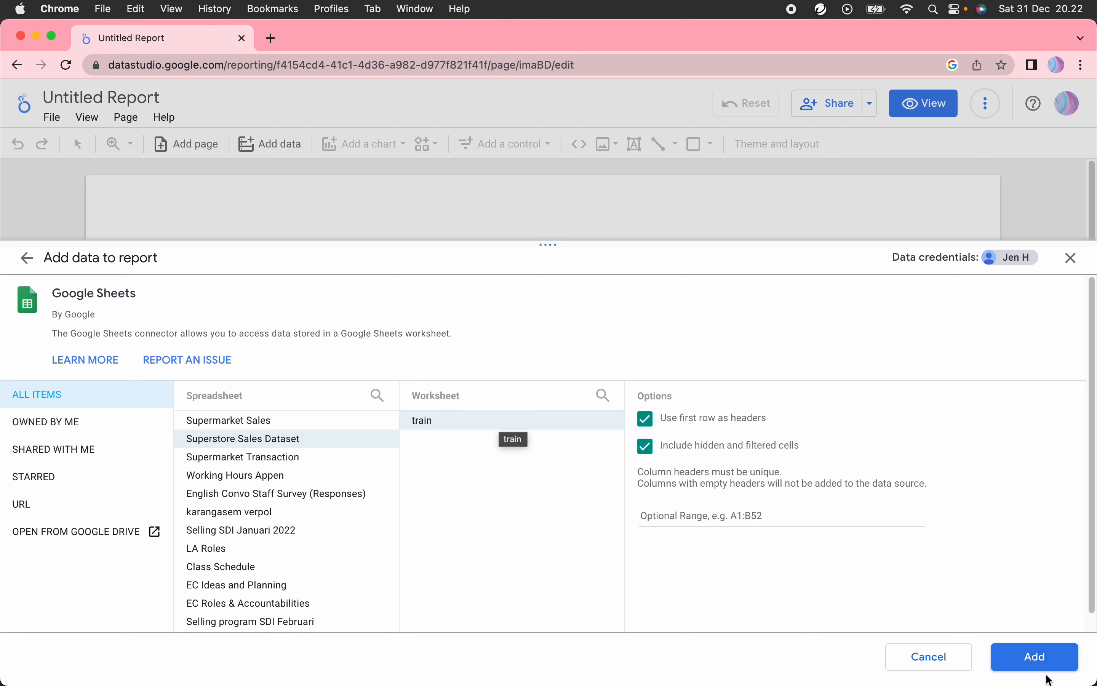
left_click(1043, 665)
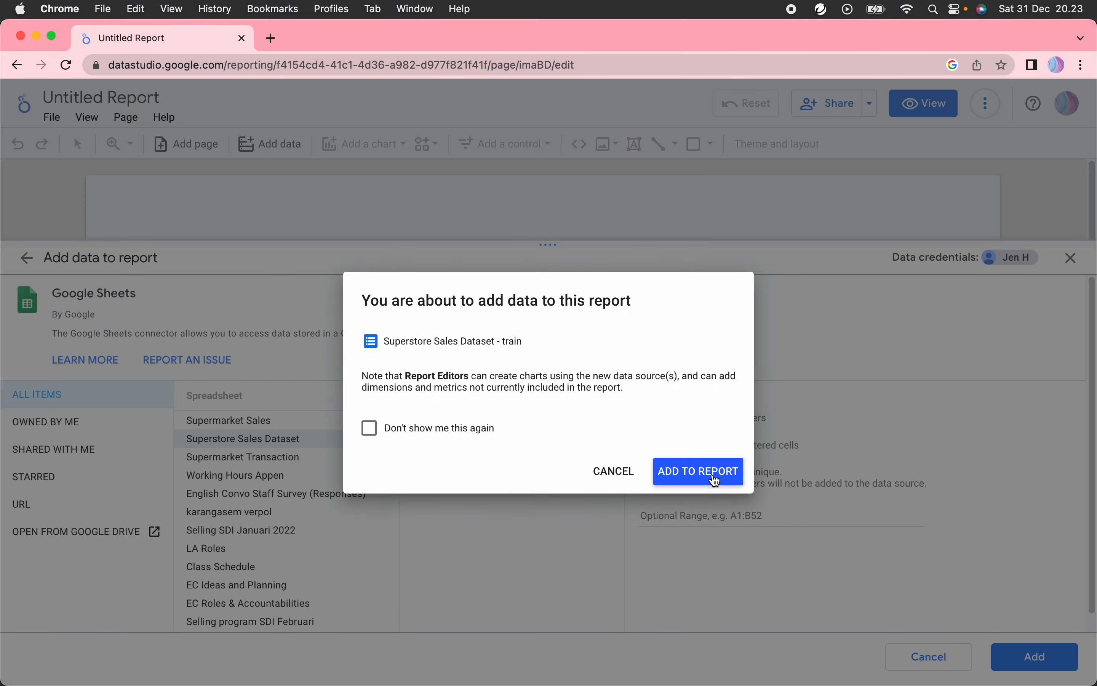
left_click(714, 476)
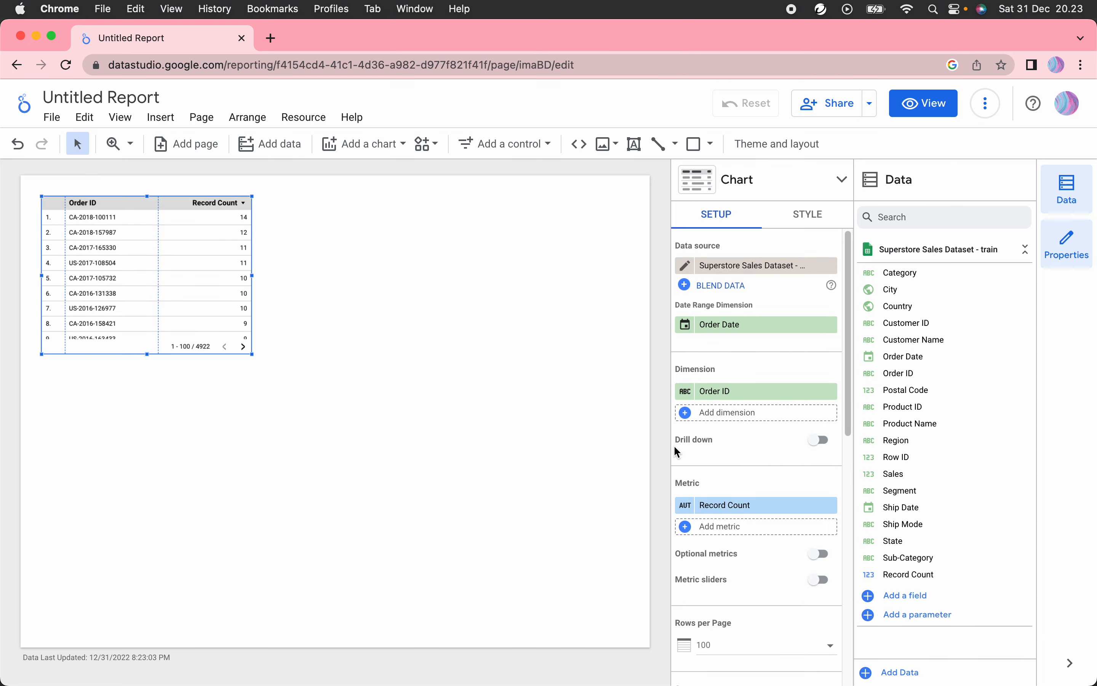
Step: Widen the Order ID table and rename the report to 'My Report'
left_click_drag(252, 275, 358, 284)
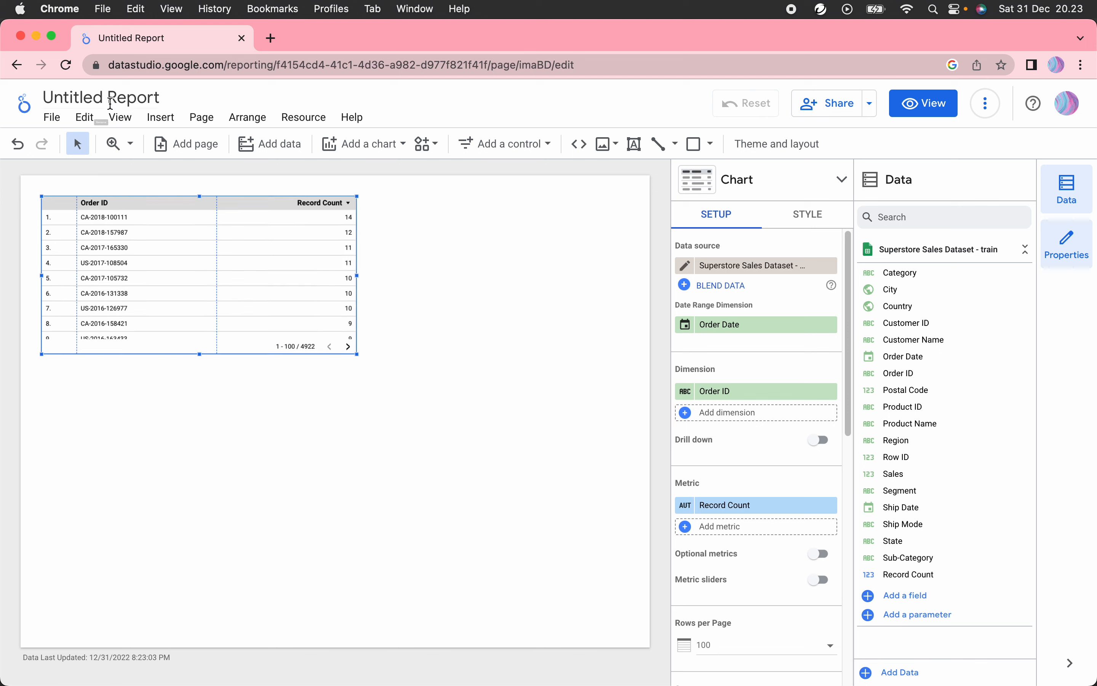
left_click(113, 97)
double_click(113, 97)
left_click(139, 97)
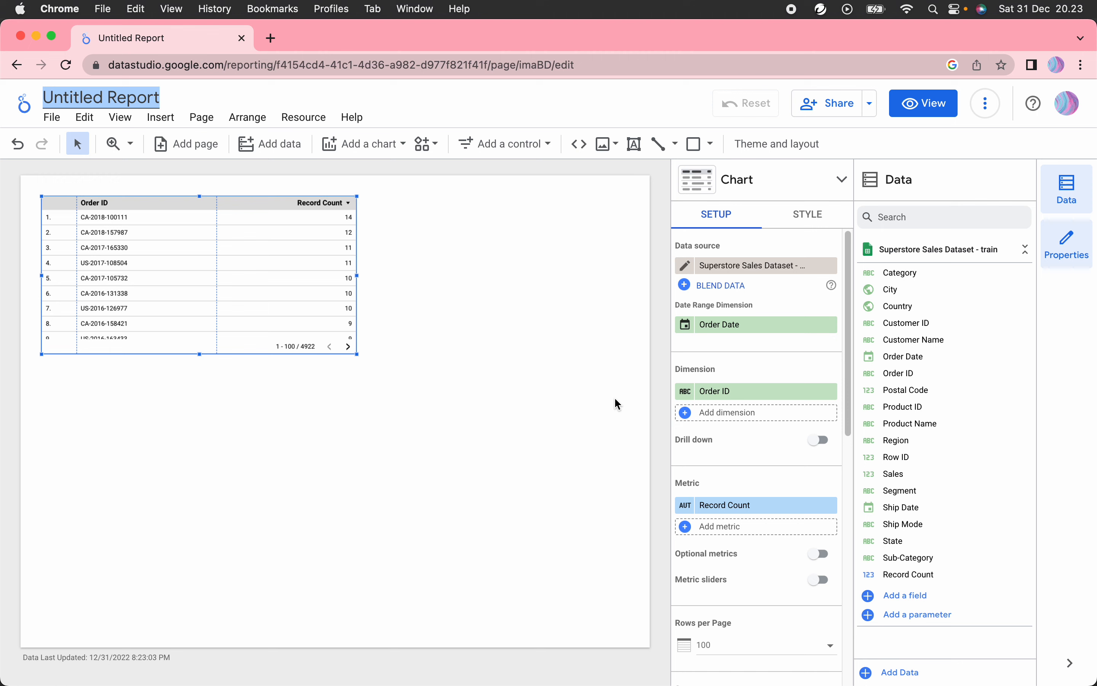
type("My Report")
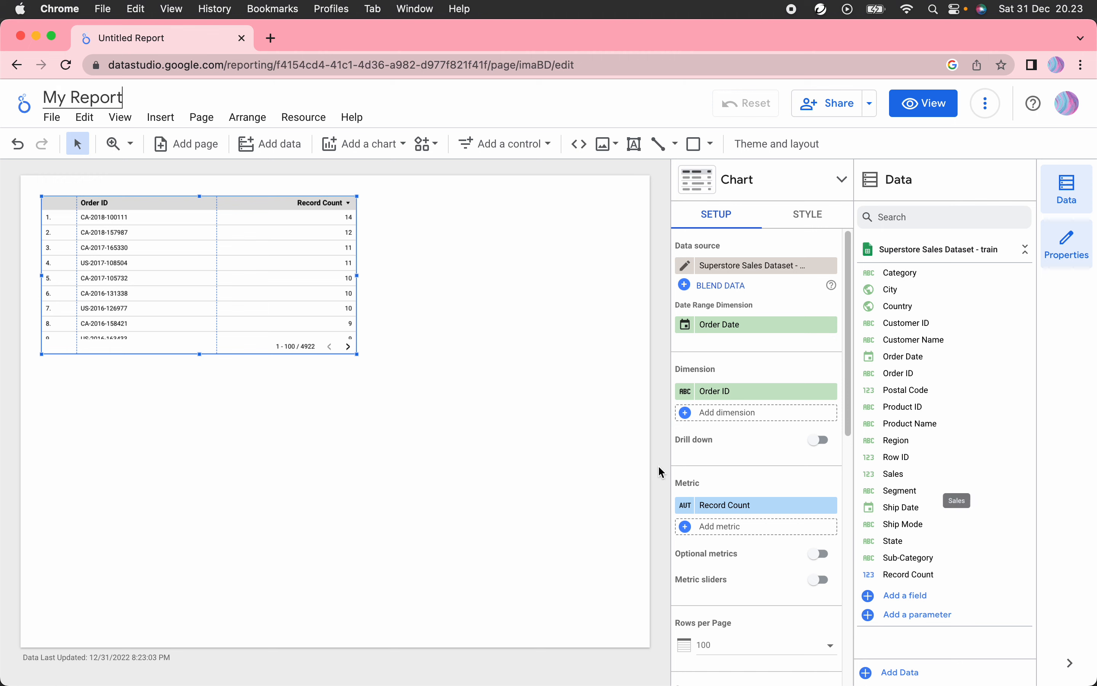
left_click(510, 397)
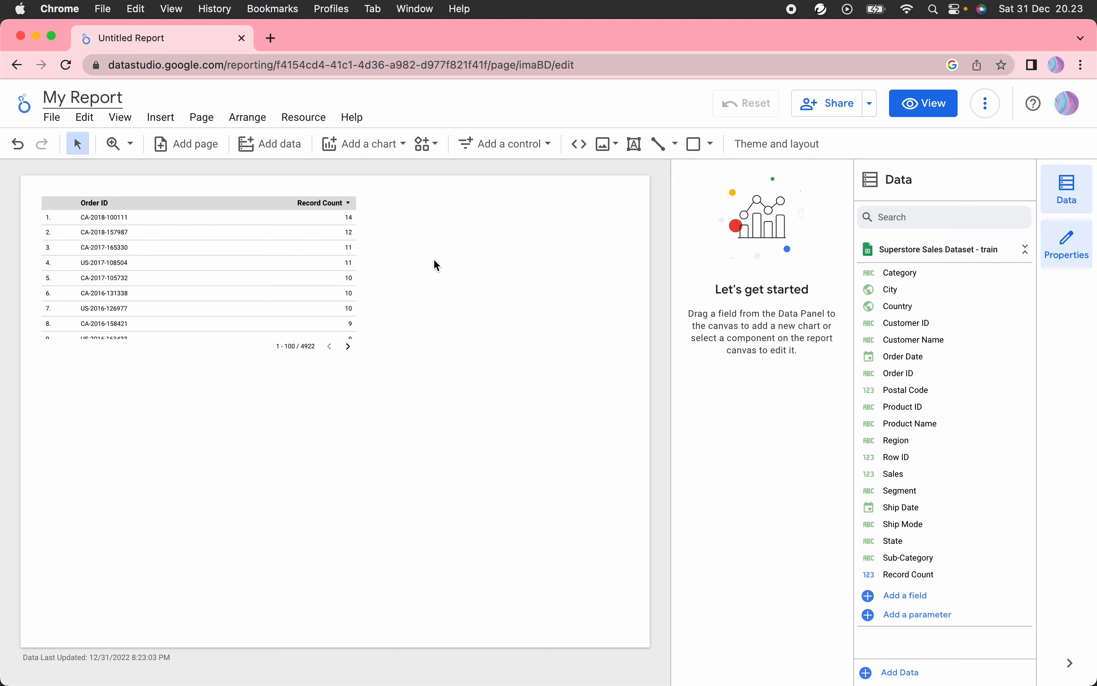
Step: Confirm the report title 'My Report'
left_click(478, 93)
left_click(117, 100)
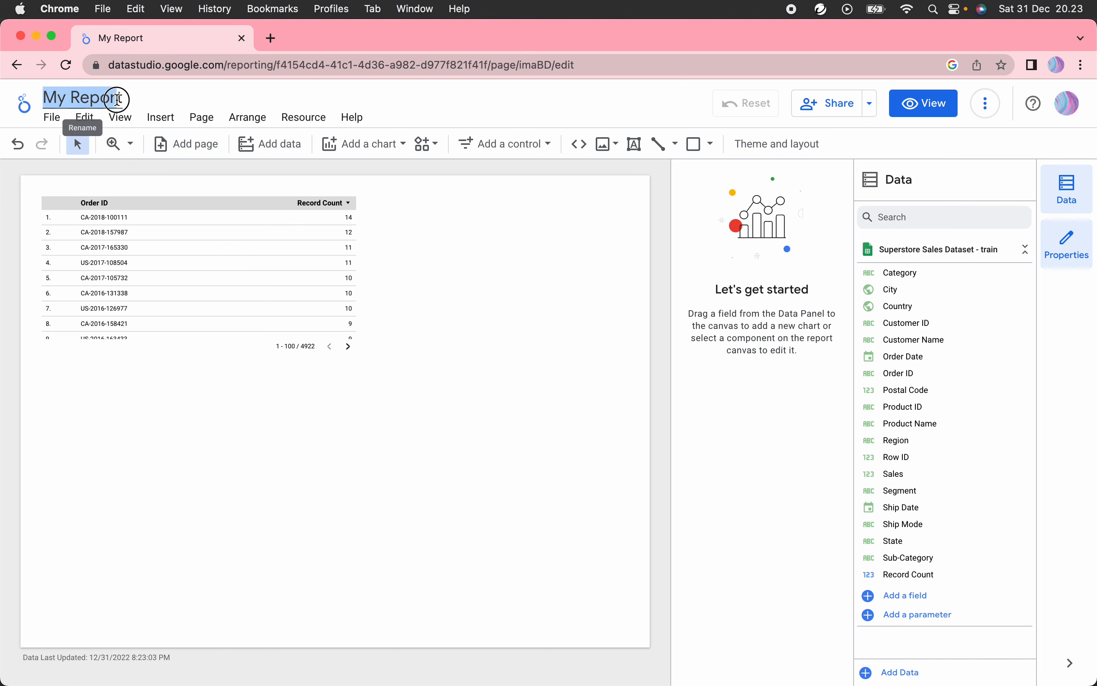
left_click(138, 95)
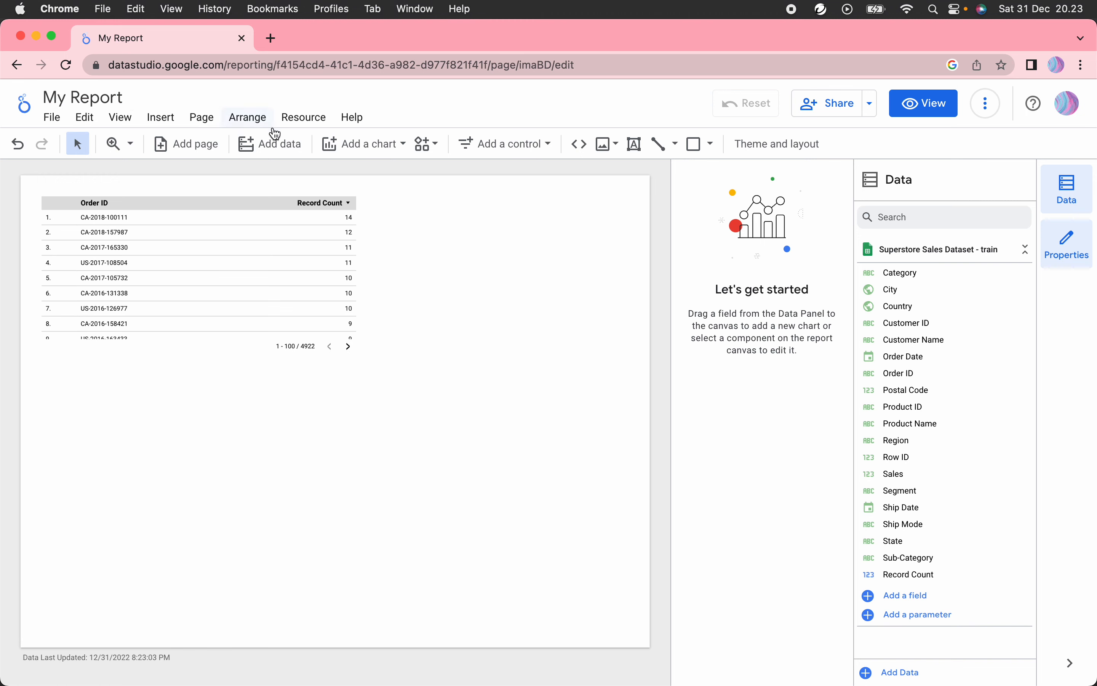
Step: Add a second page and switch between the two pages
left_click(182, 143)
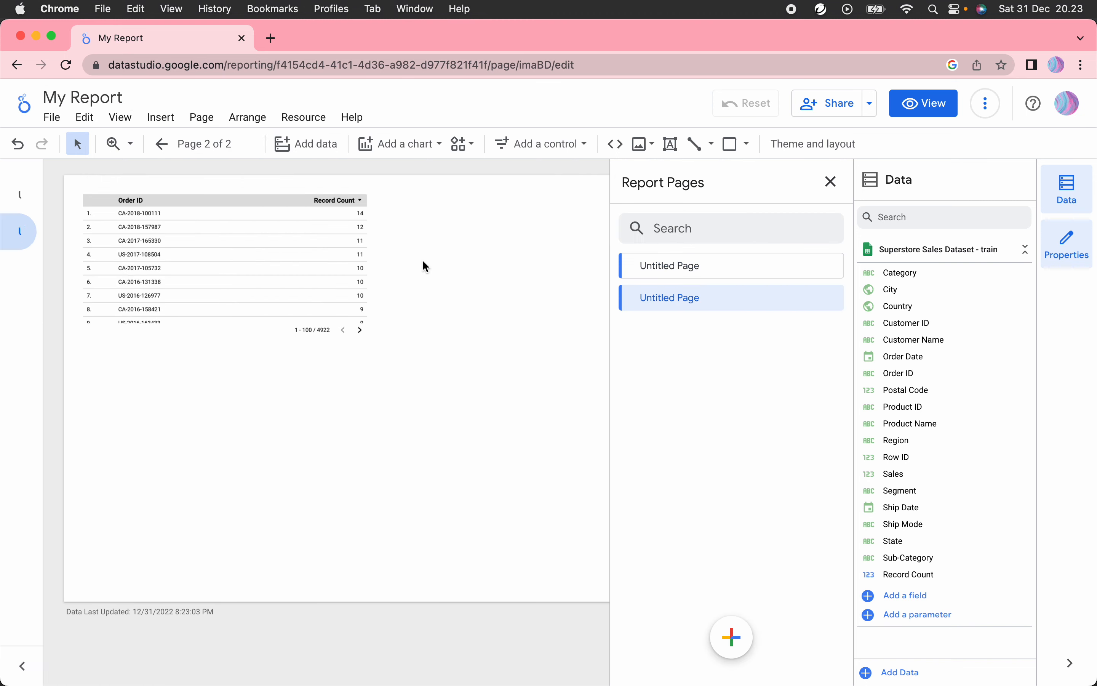
left_click(161, 144)
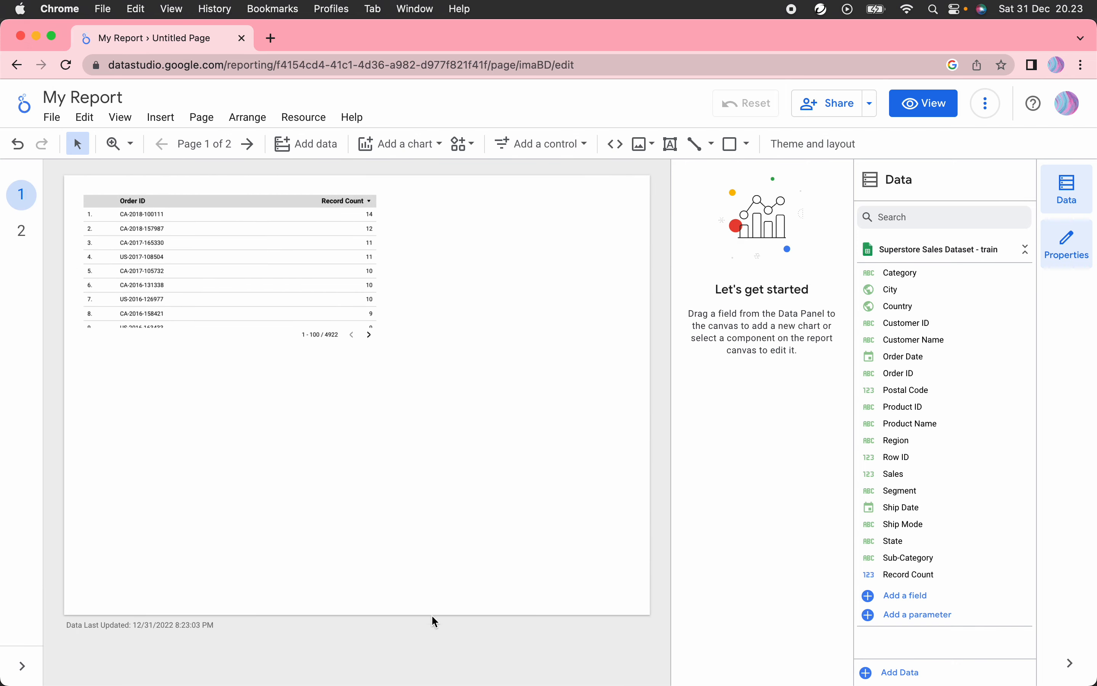
left_click(248, 145)
left_click(162, 145)
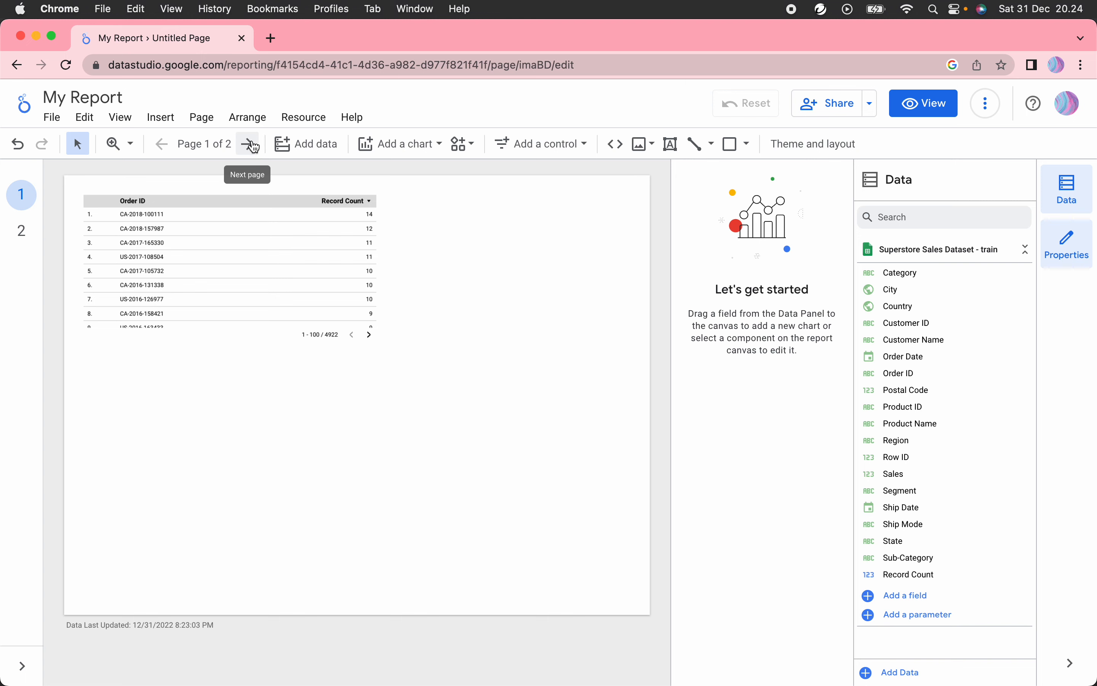
Step: Delete the second page from the Report Pages list
left_click(205, 145)
left_click(828, 301)
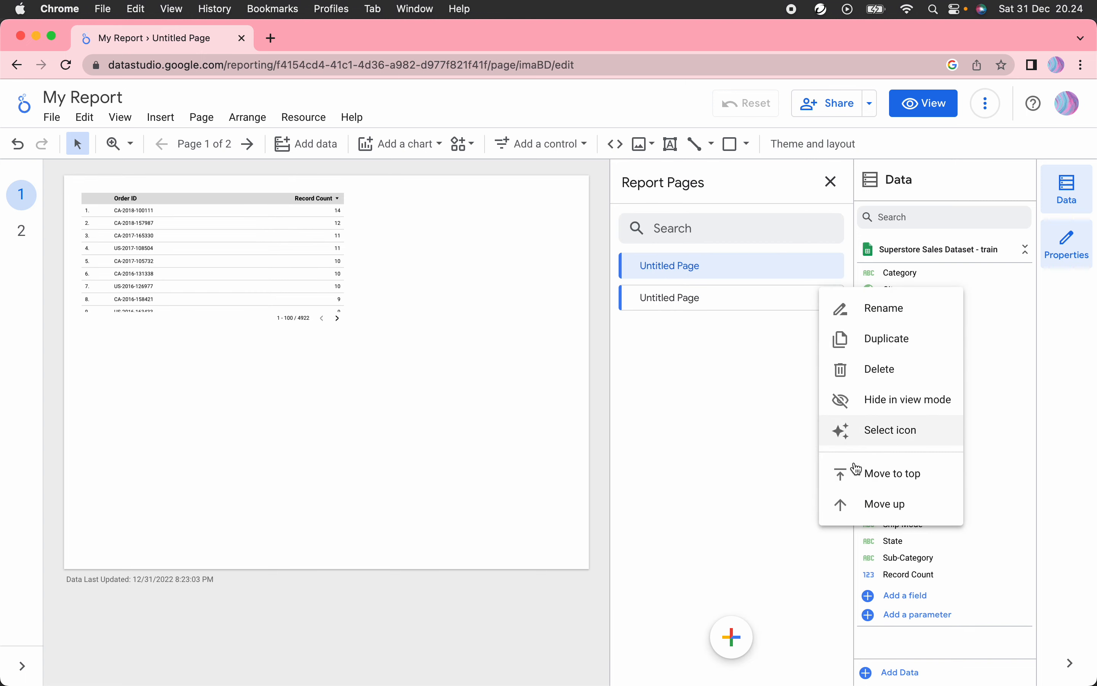
left_click(853, 371)
left_click(830, 182)
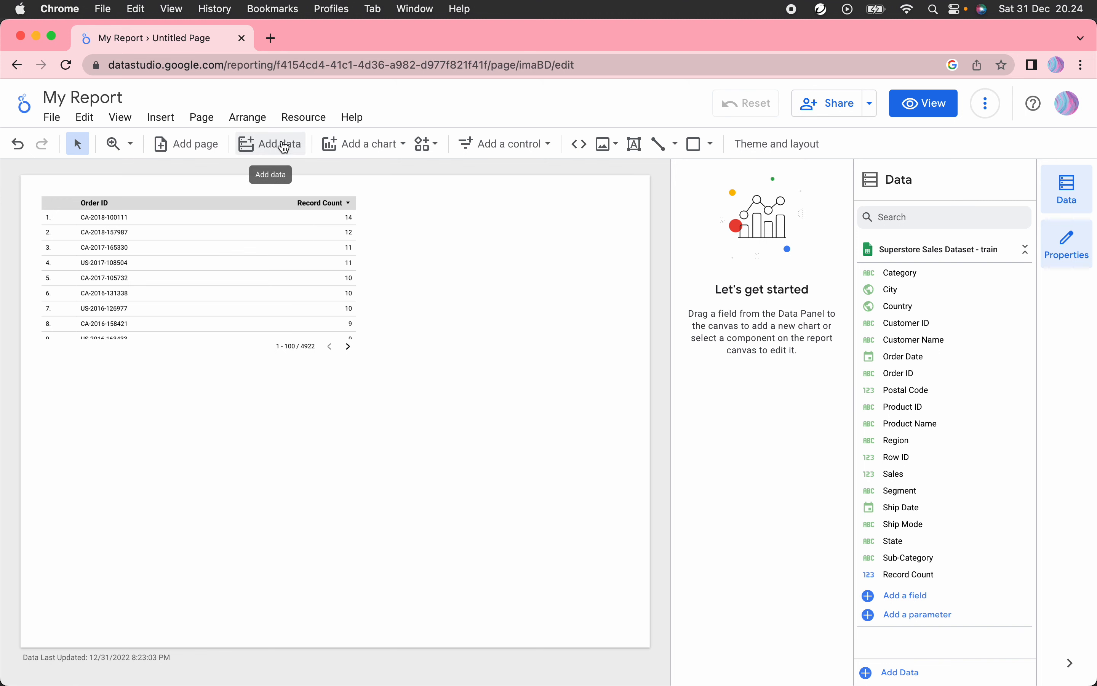
Step: Browse the chart types, then delete the existing Order ID table
left_click(391, 144)
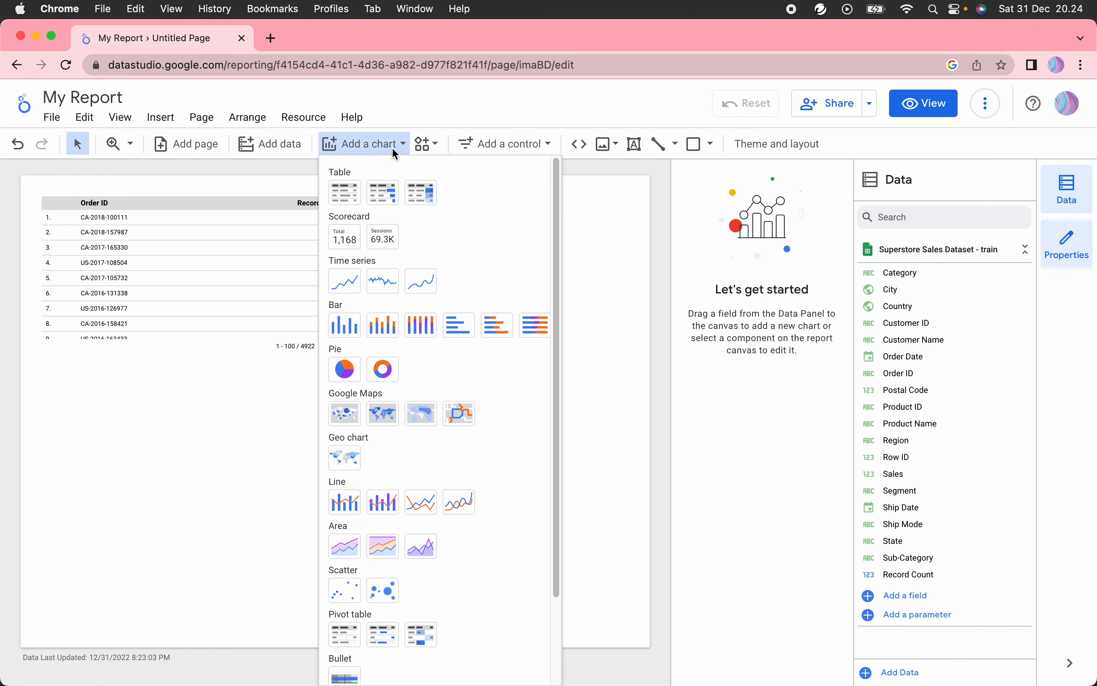
scroll(473, 564, "down", 3)
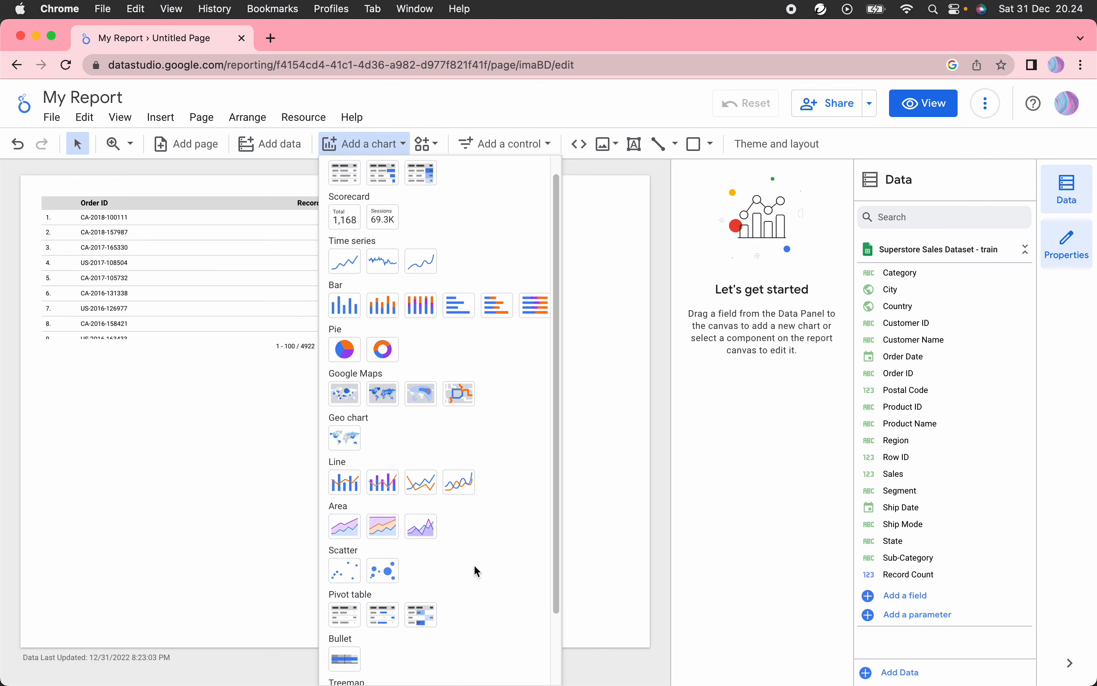
scroll(491, 479, "up", 3)
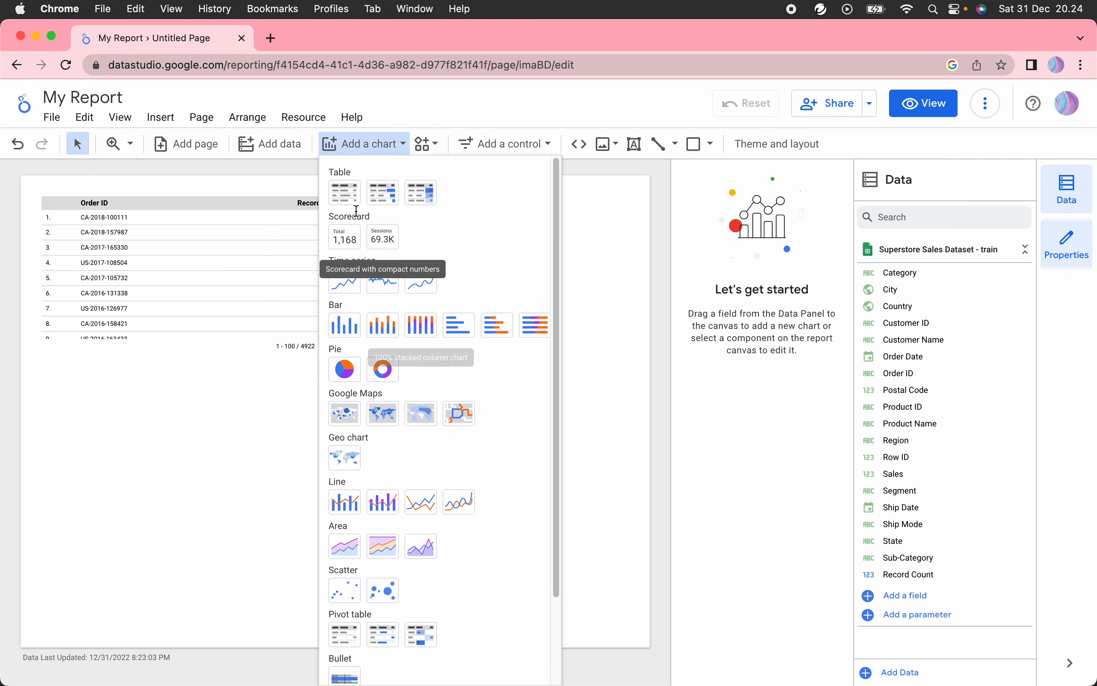
left_click(216, 388)
left_click(268, 247)
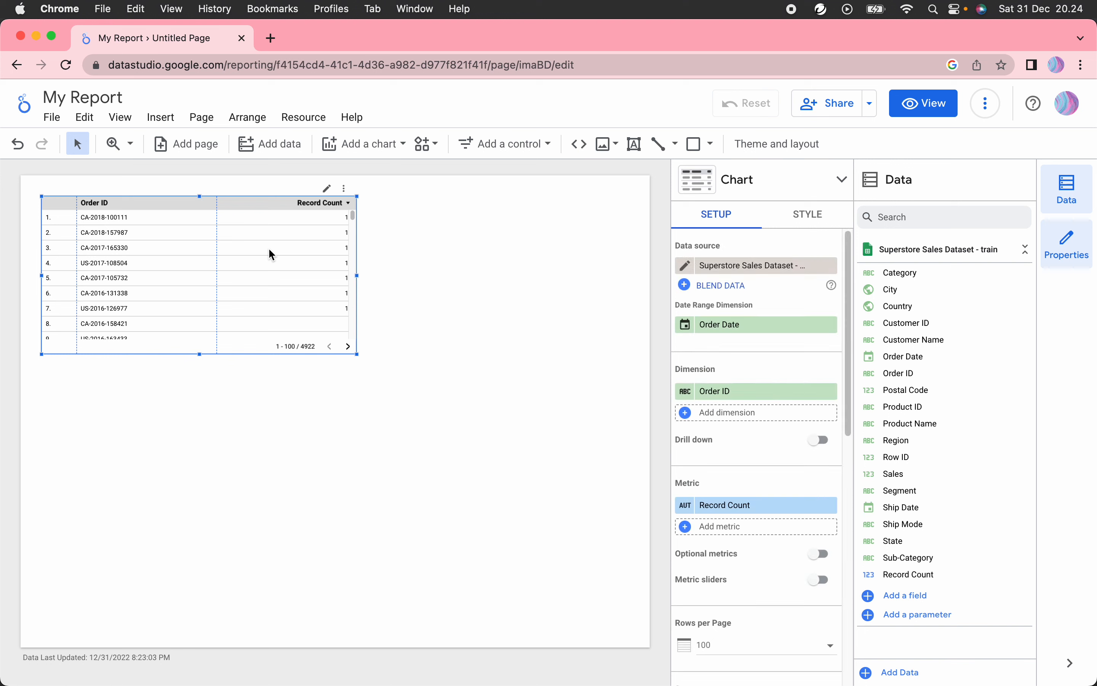
key("Delete")
Step: Draw a new Table with bars across the page's top left
left_click(381, 144)
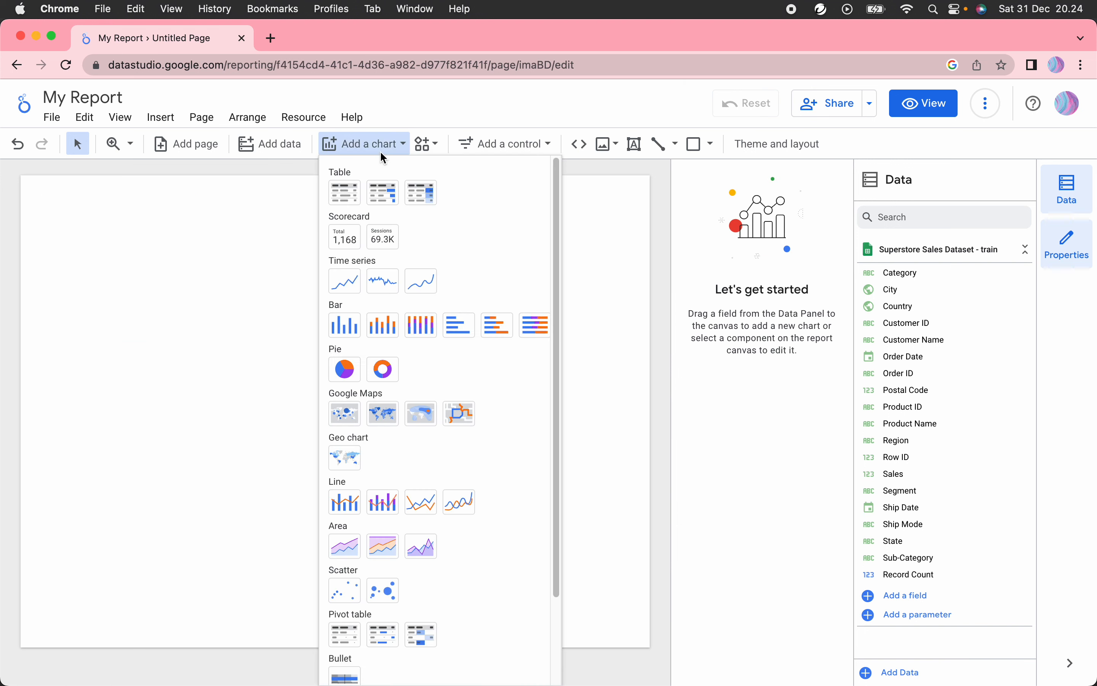
left_click(385, 198)
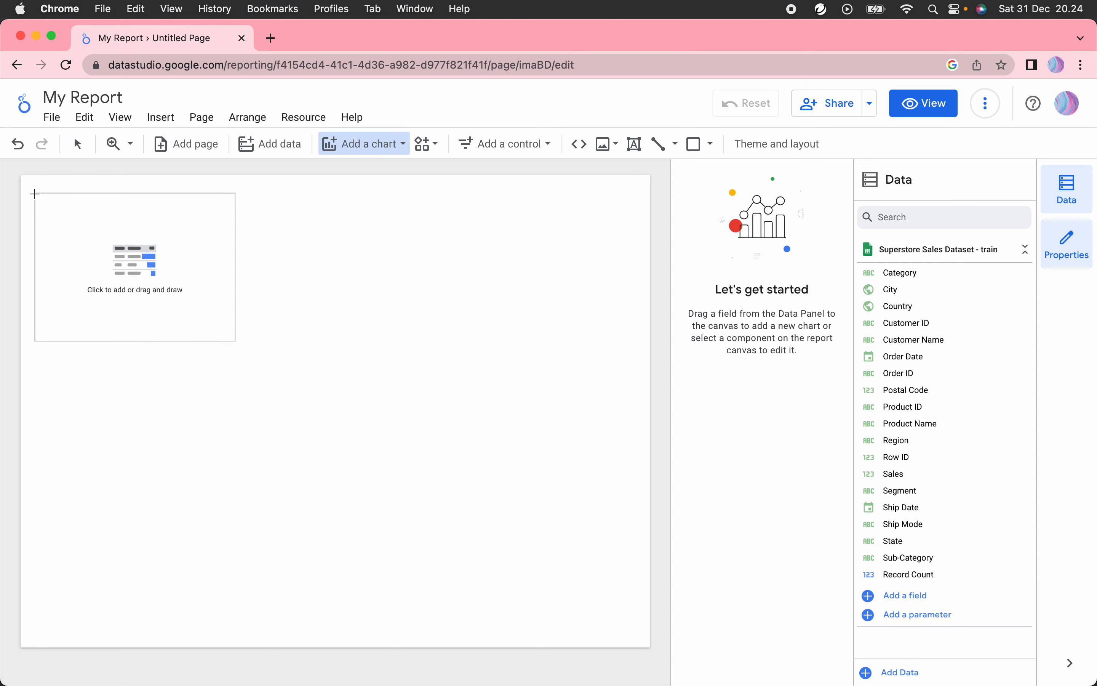
left_click_drag(34, 194, 421, 422)
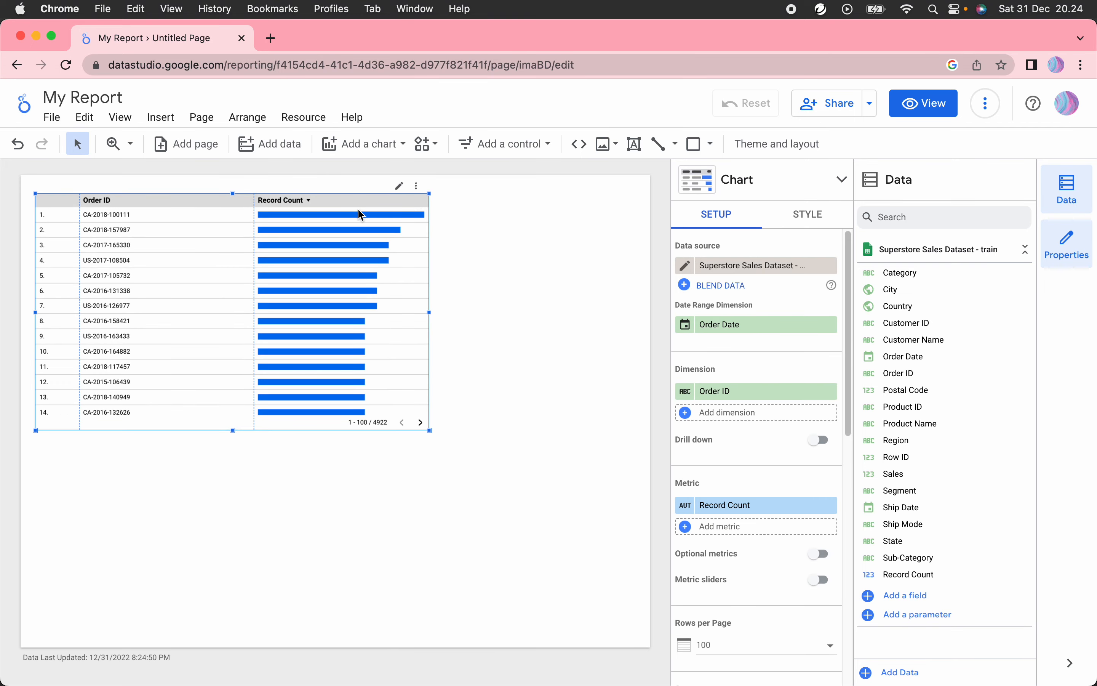
left_click(524, 146)
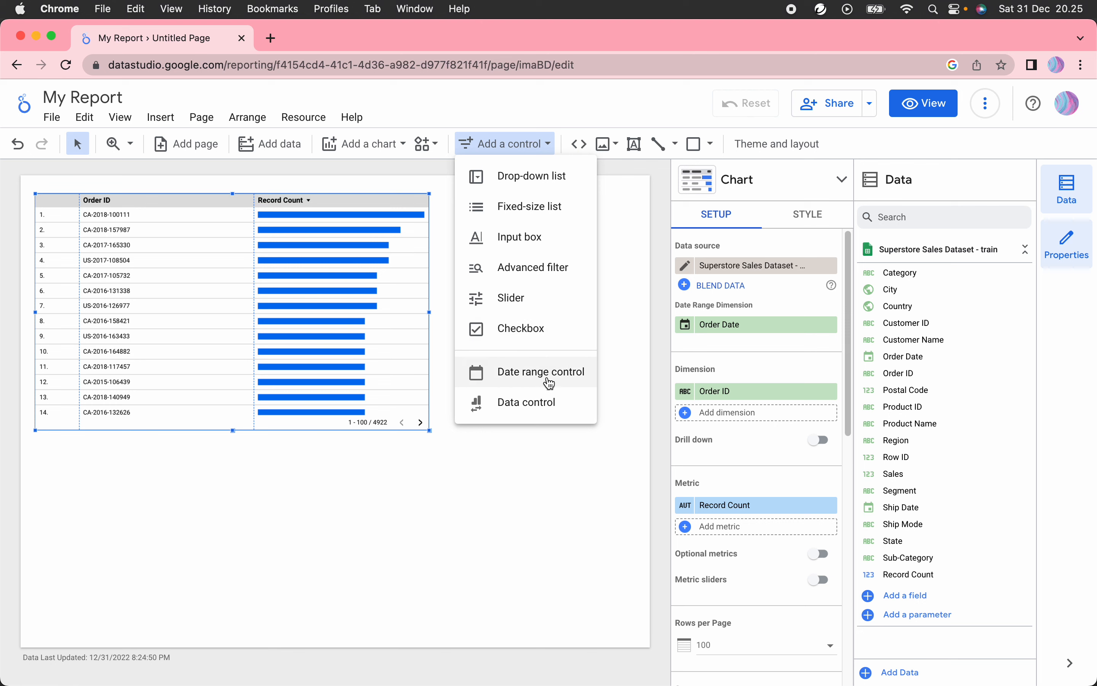
left_click(582, 104)
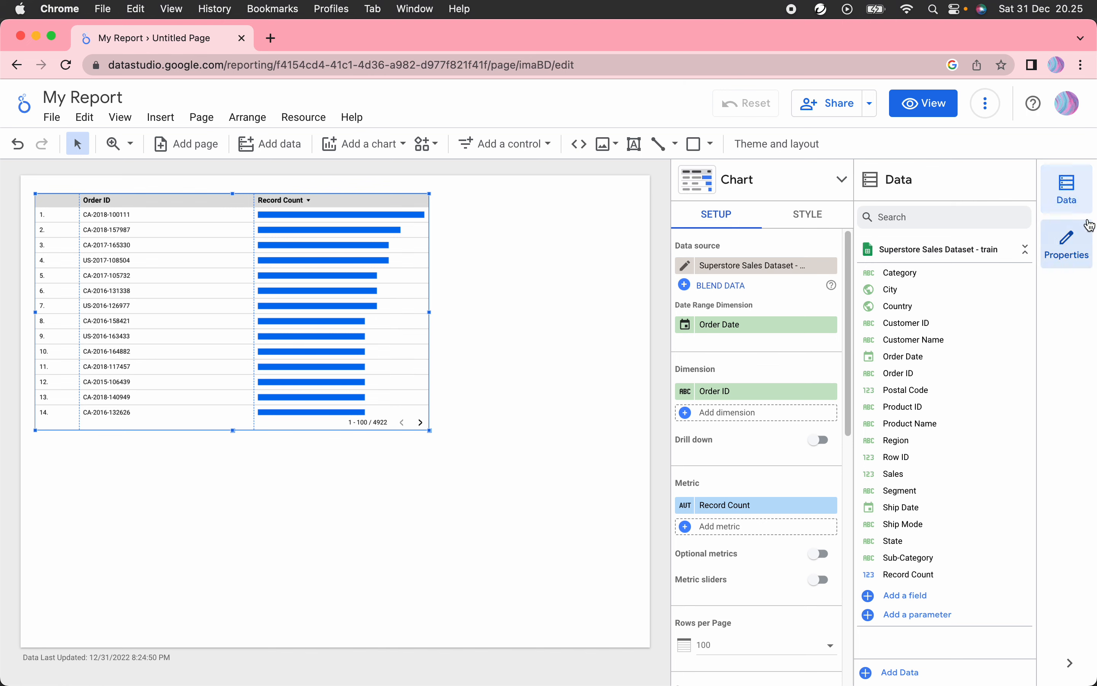
left_click(1067, 188)
left_click(1069, 243)
Step: Close Chart properties, keep the Data panel open, and try dragging Category into the table
left_click(1069, 245)
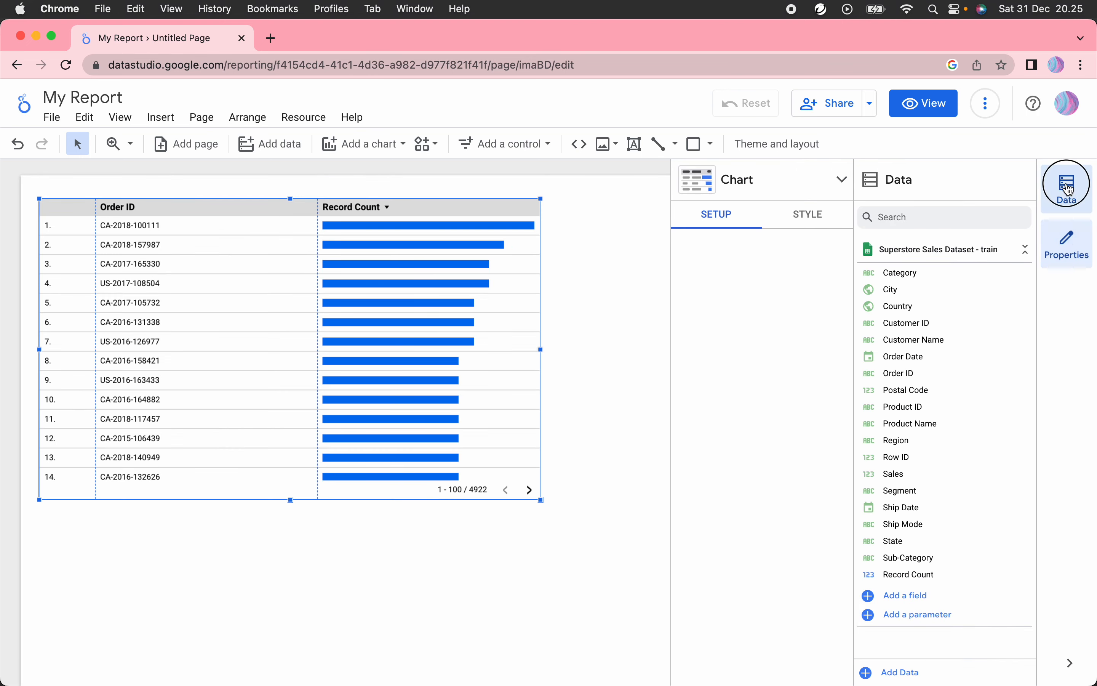
left_click(1067, 186)
left_click(1066, 239)
left_click(1067, 200)
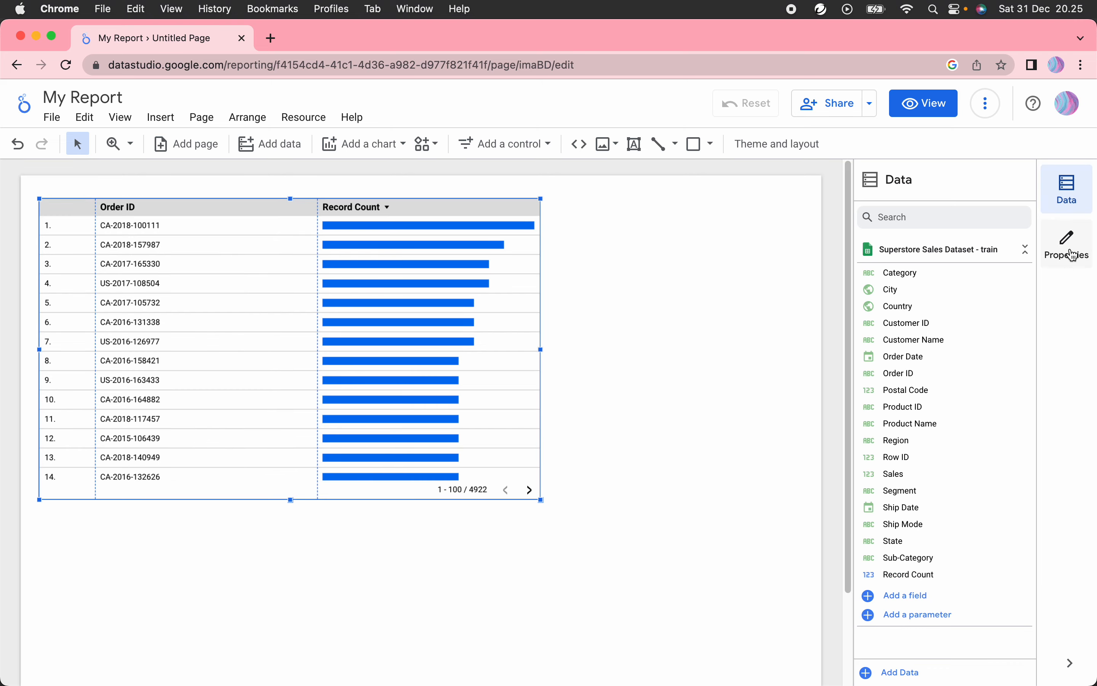
left_click(1067, 191)
left_click(1068, 191)
left_click_drag(995, 269, 978, 305)
Step: Reselect the bar table and view its SETUP with Order ID and Record Count
left_click(1065, 253)
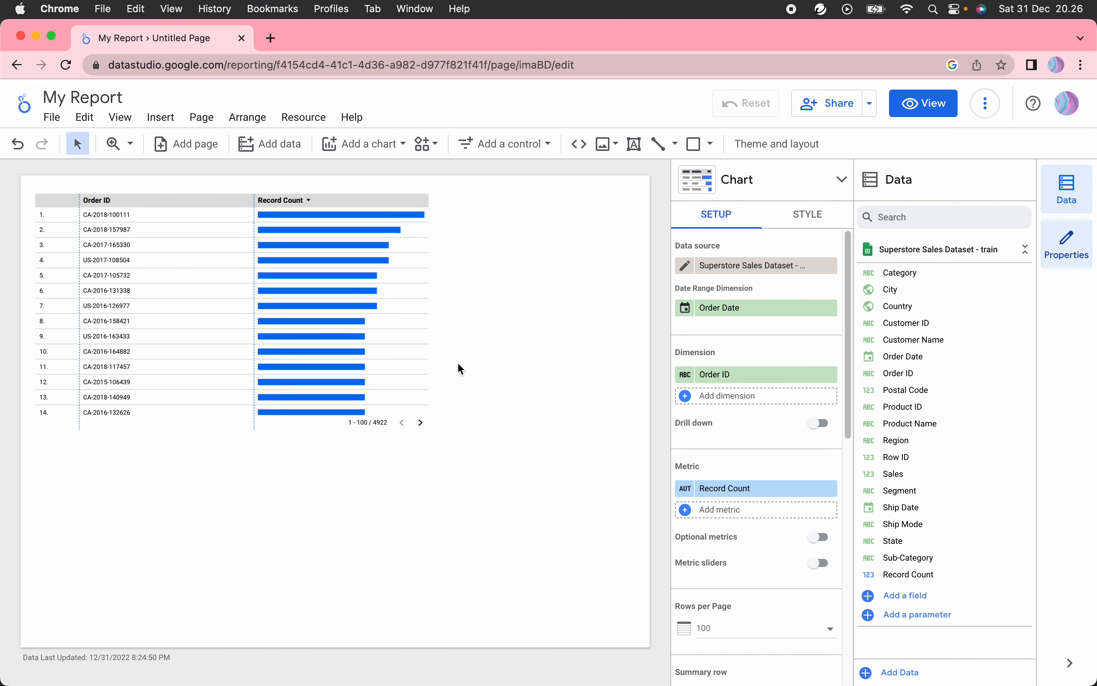
left_click(457, 363)
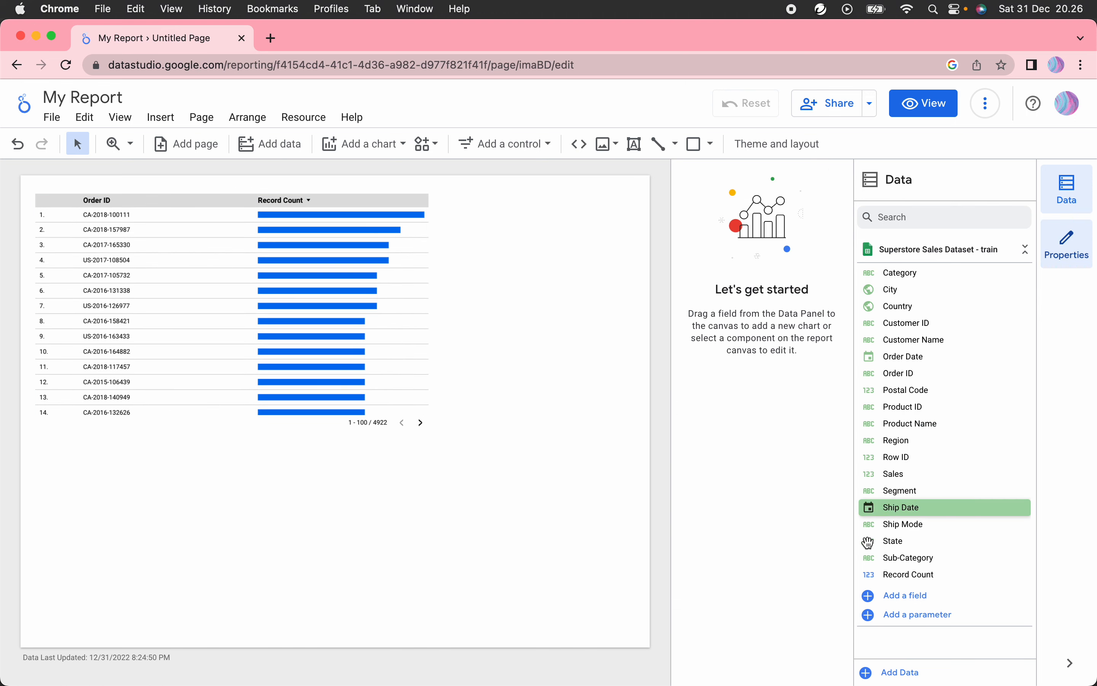
left_click(227, 269)
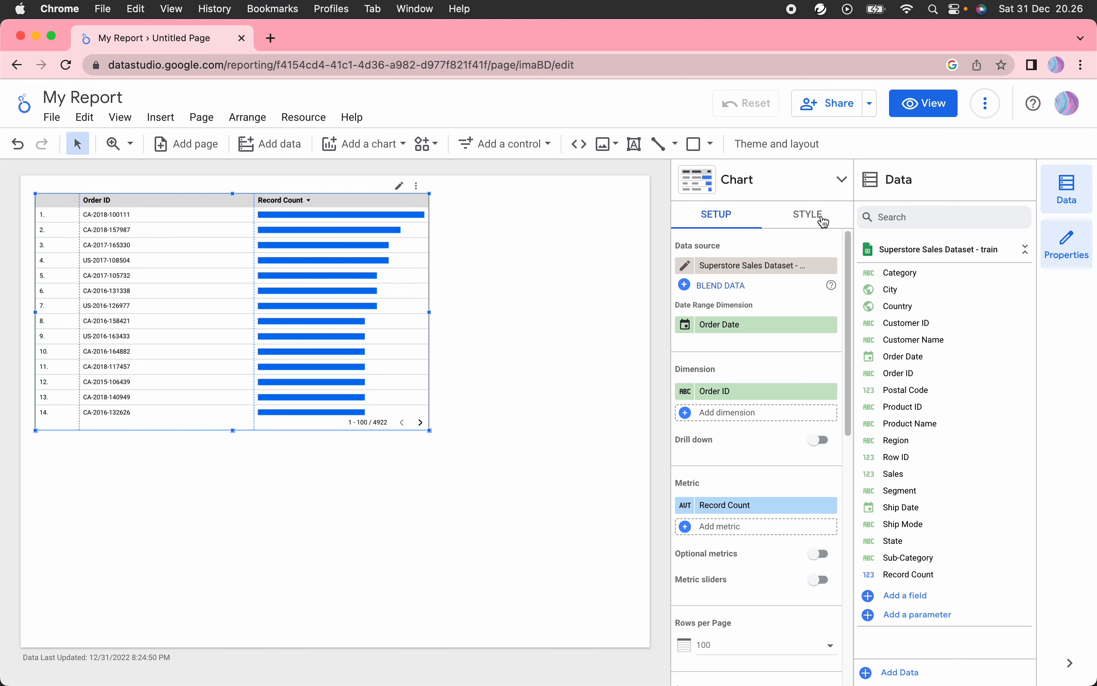
left_click(793, 224)
left_click(731, 226)
scroll(791, 460, "down", 1)
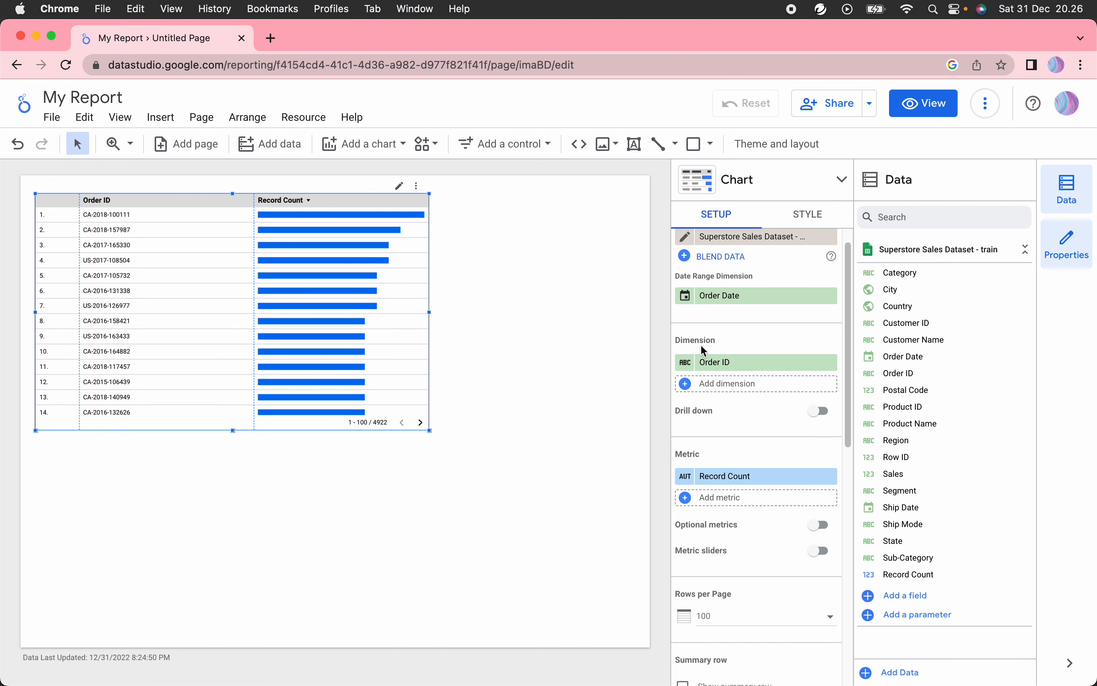
scroll(700, 344, "down", 1)
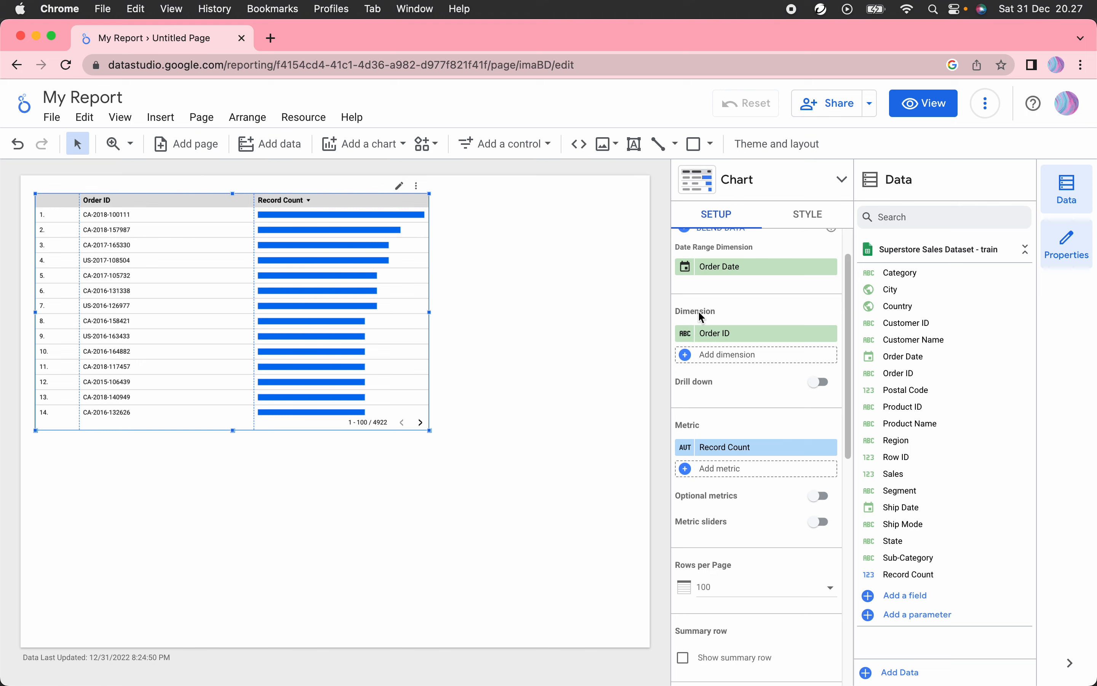
Step: Set the dimension to Category and metric to summed Sales, then widen the bar column
left_click(730, 346)
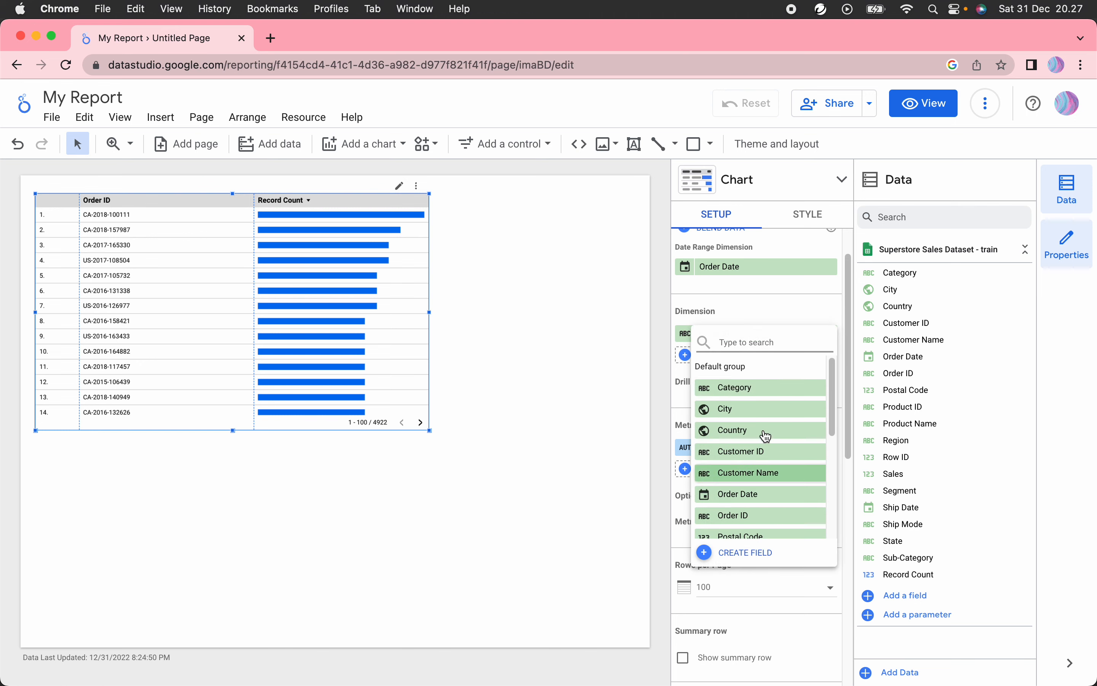
left_click(771, 389)
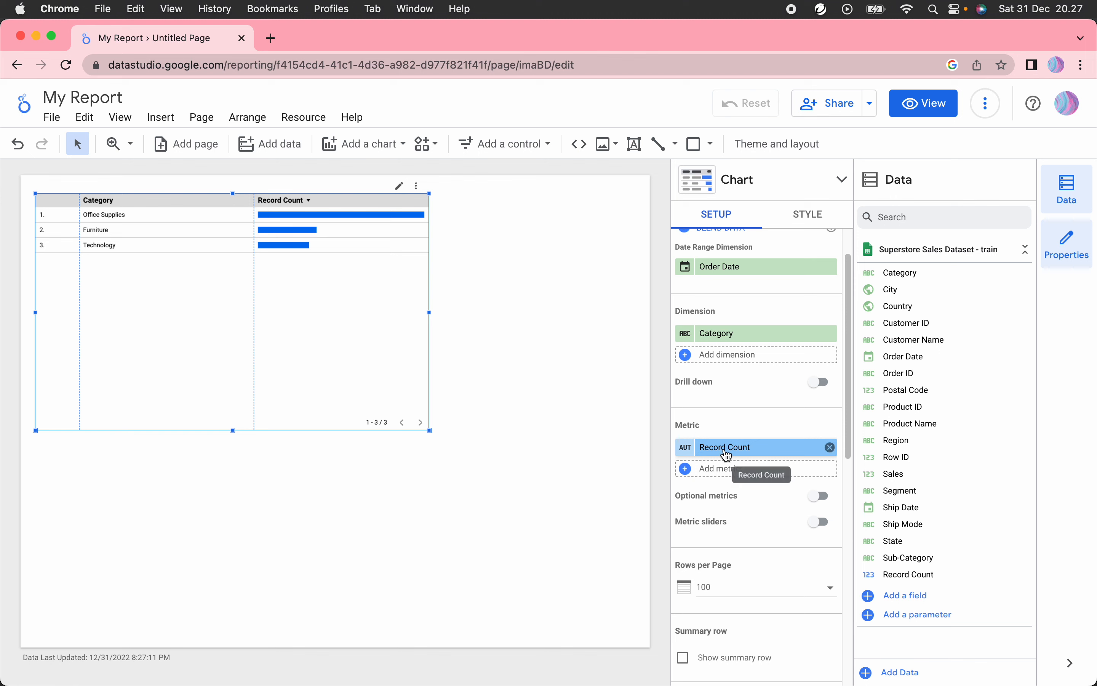
left_click(731, 454)
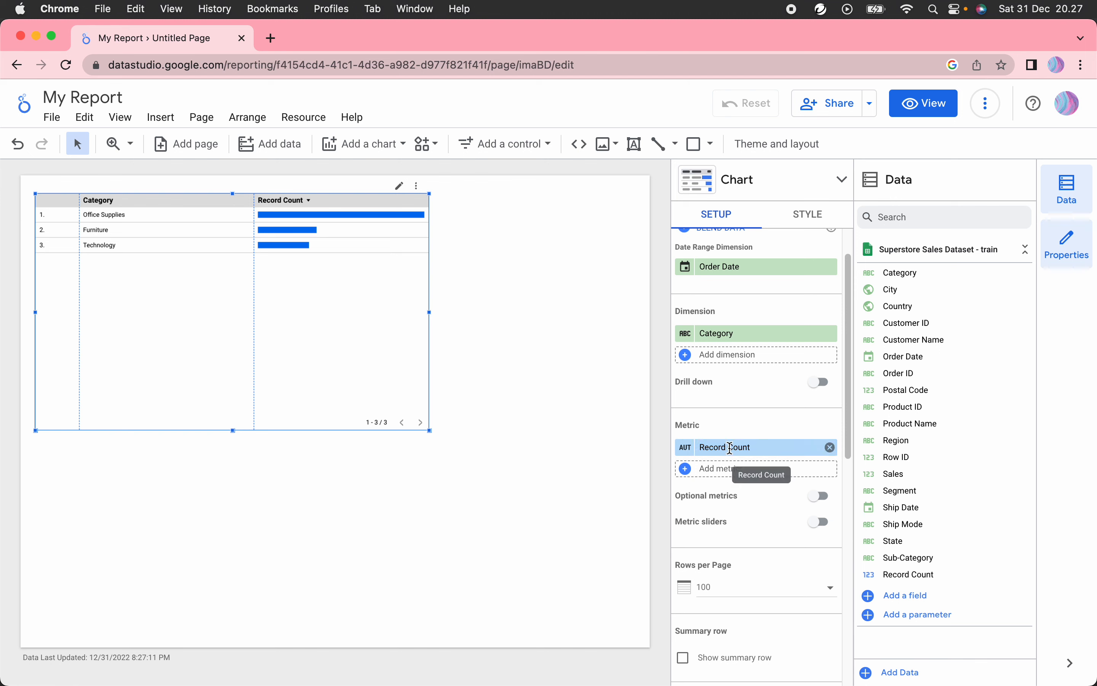
scroll(779, 588, "down", 1)
scroll(774, 604, "down", 2)
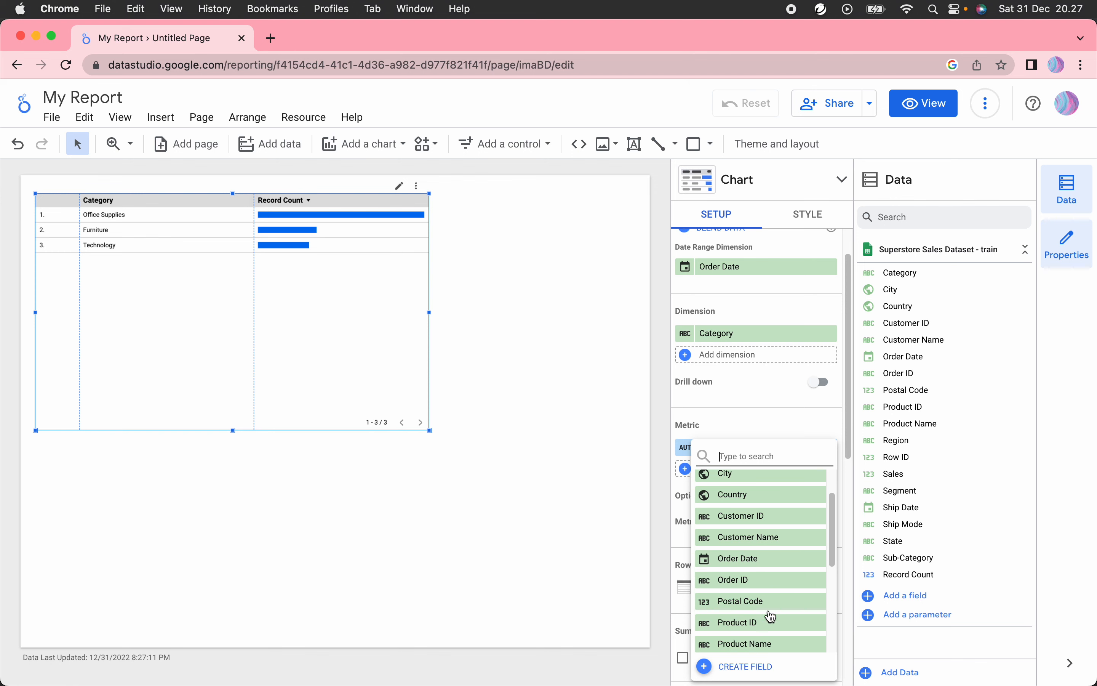
scroll(778, 594, "down", 4)
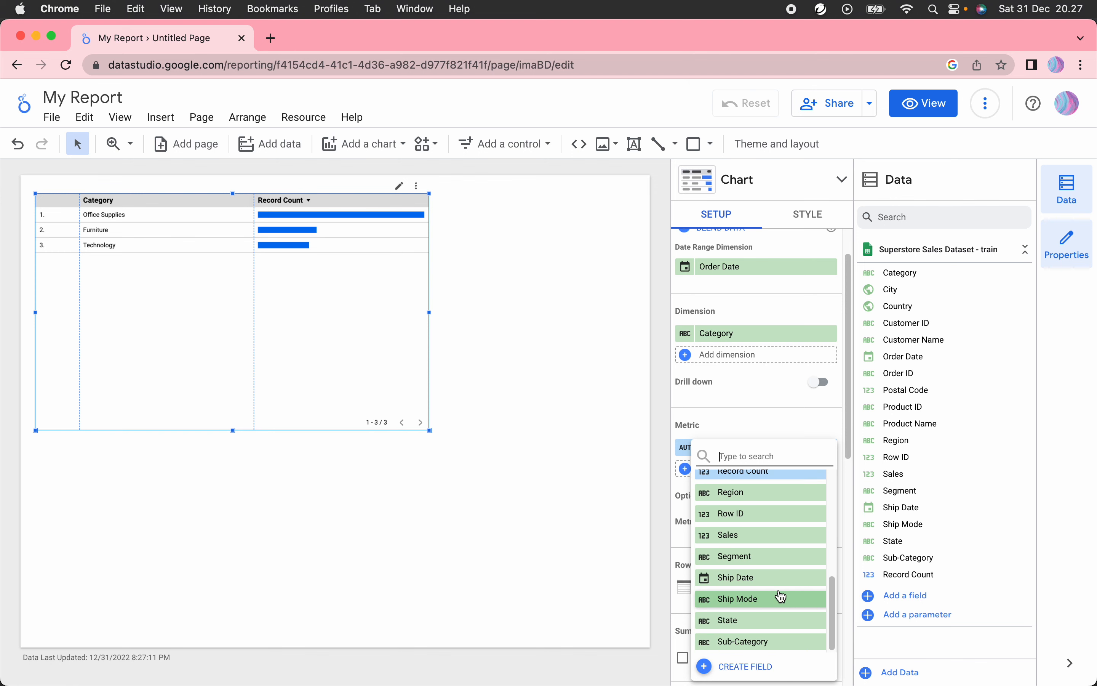
left_click(780, 549)
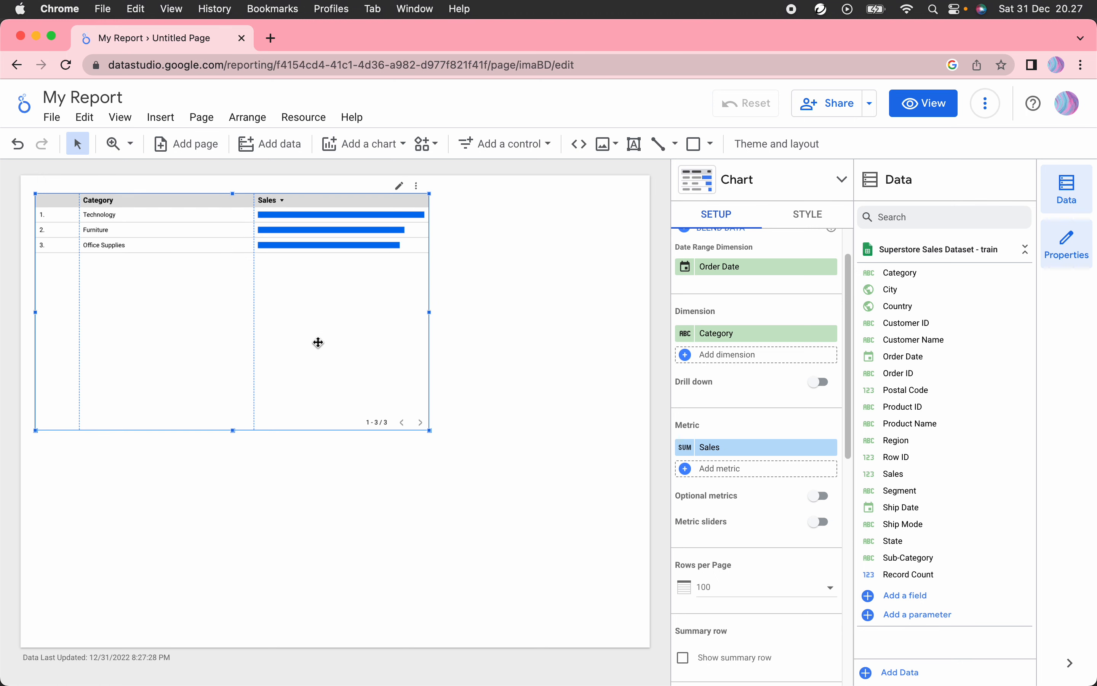
left_click_drag(255, 249, 203, 238)
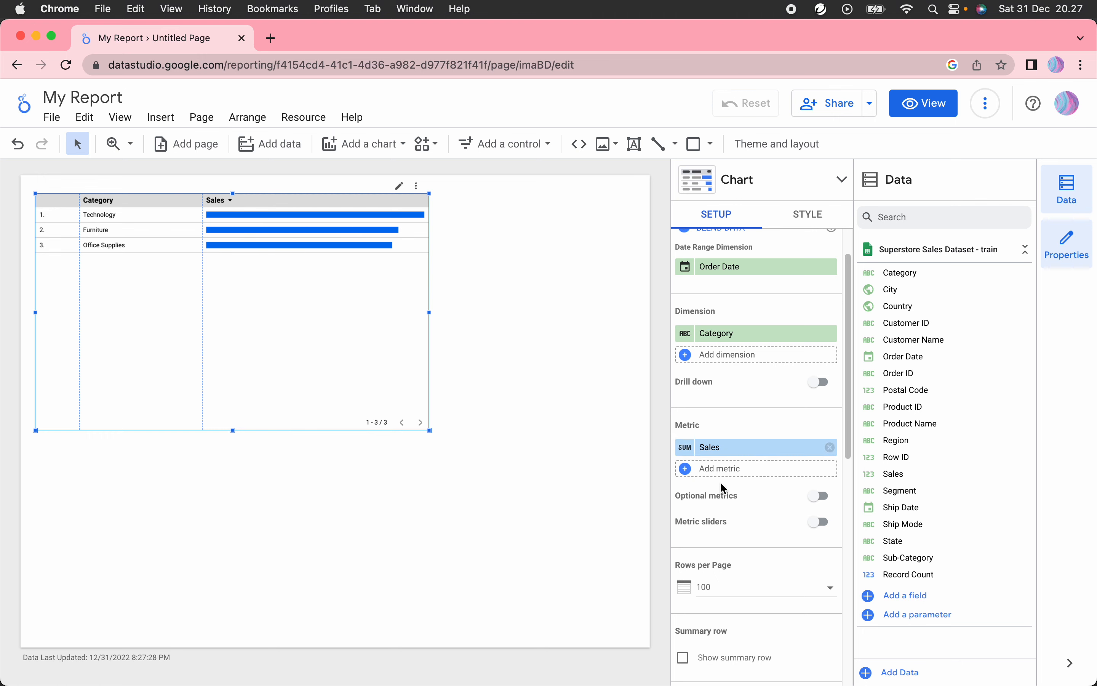
scroll(720, 481, "down", 6)
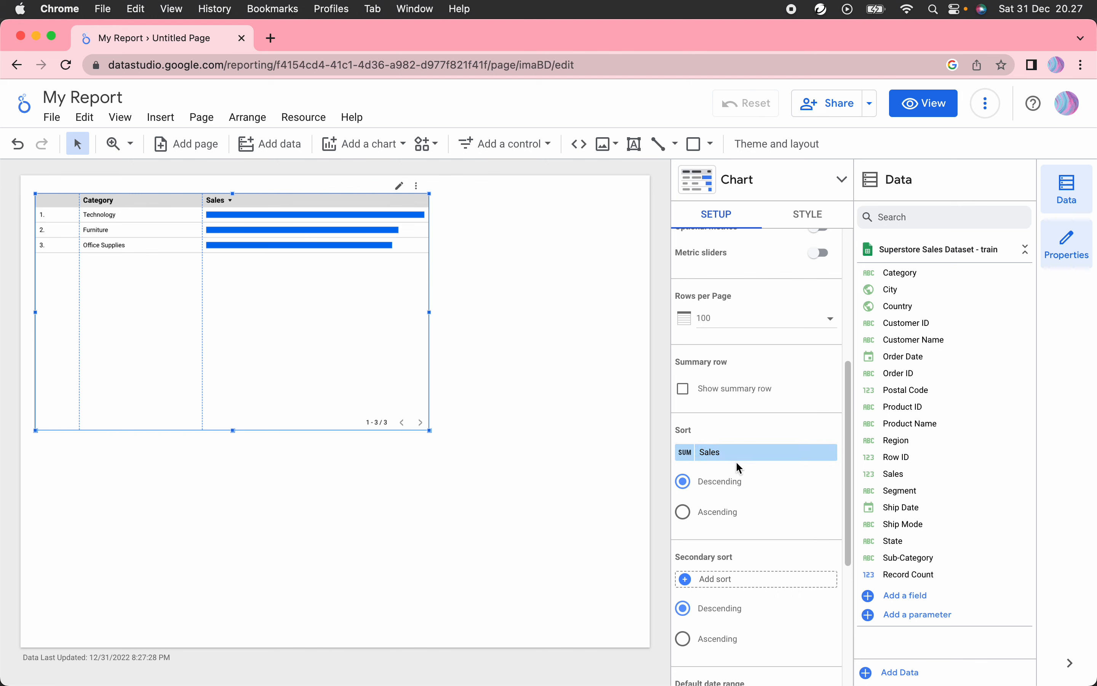
left_click(727, 455)
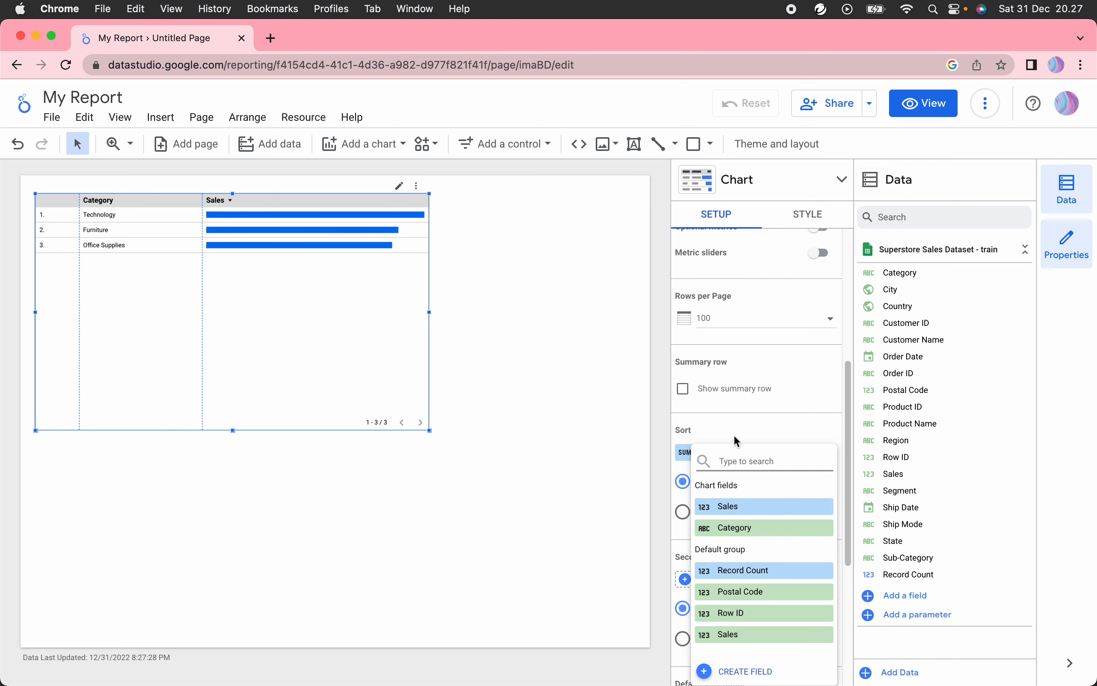
left_click(757, 435)
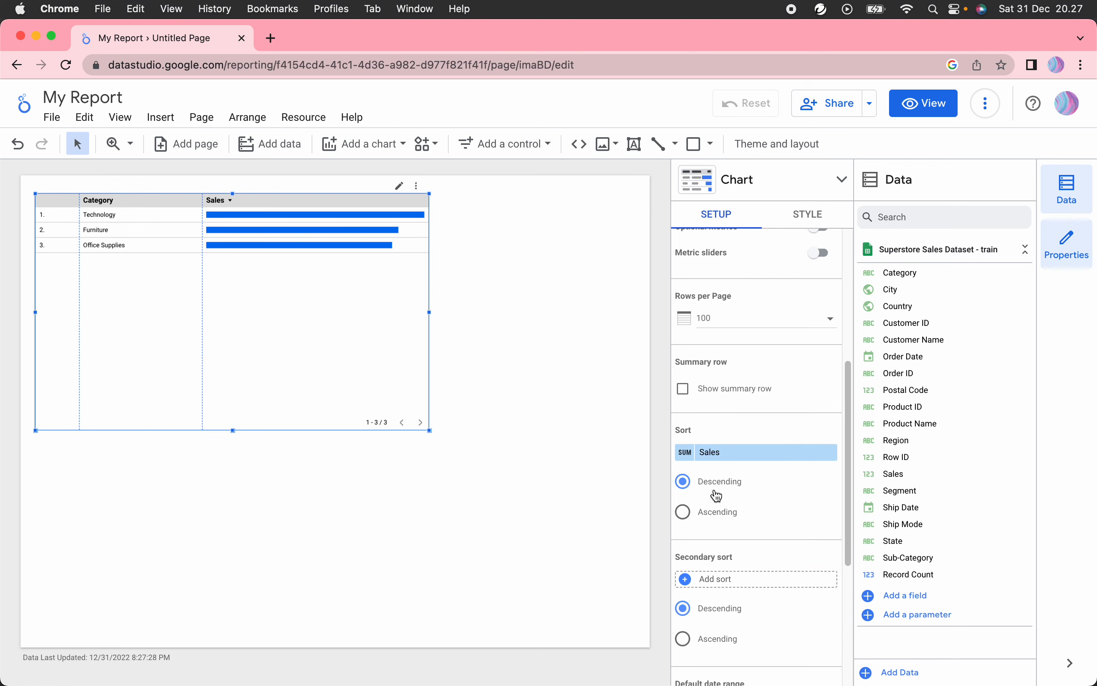
scroll(771, 565, "down", 3)
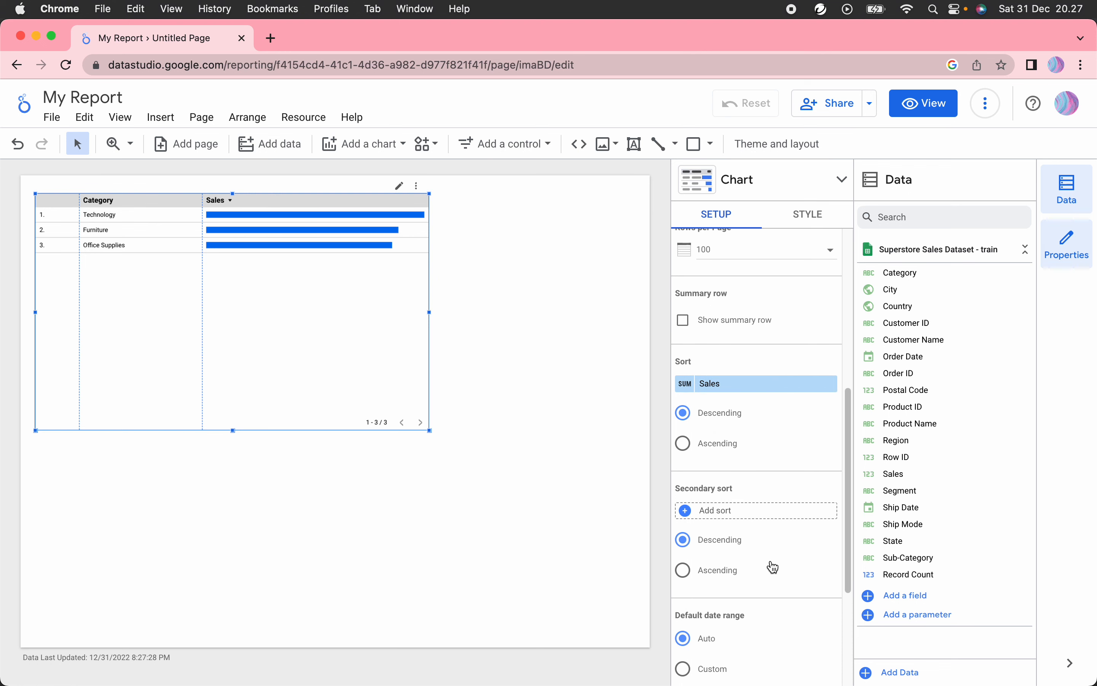
scroll(771, 569, "down", 7)
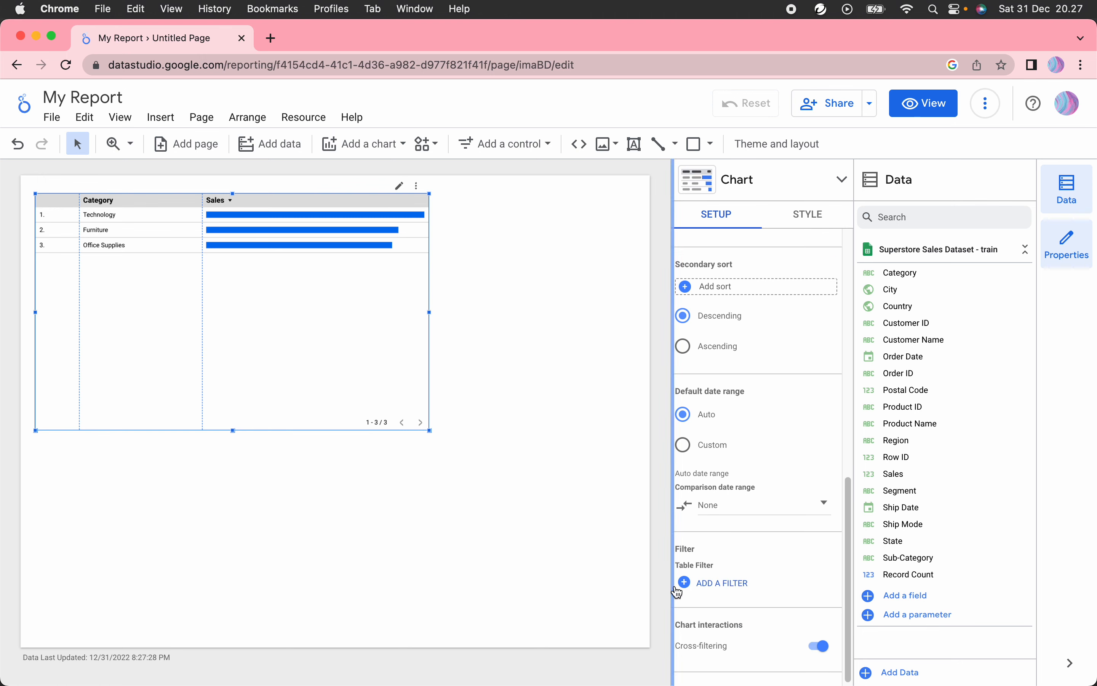
left_click(698, 553)
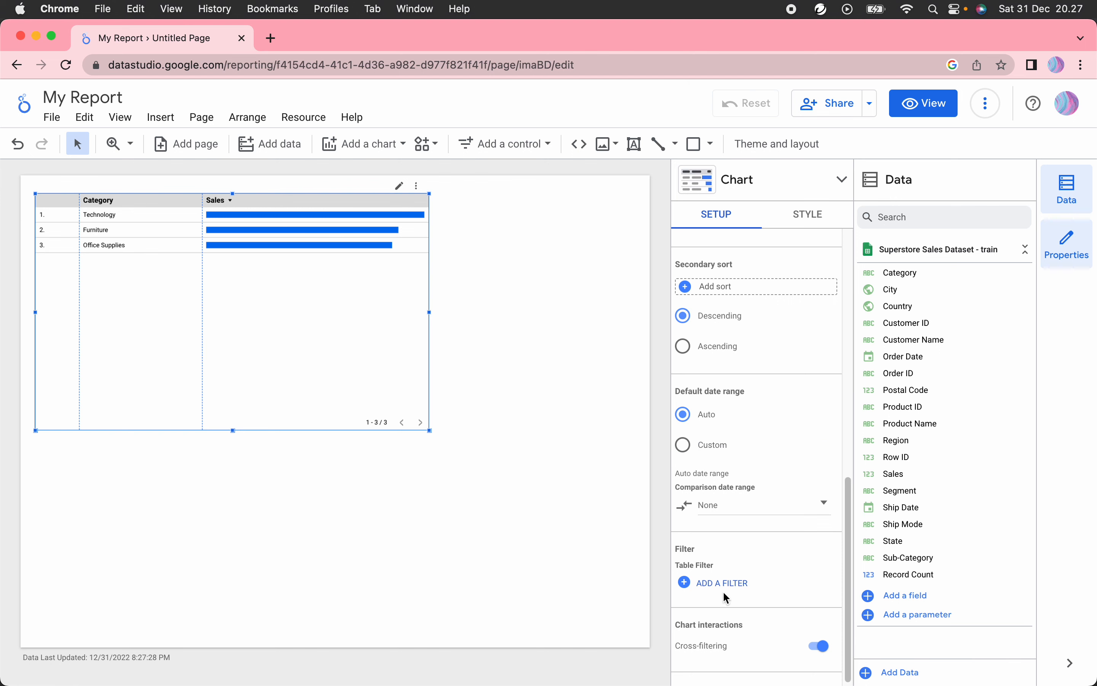
scroll(748, 531, "up", 10)
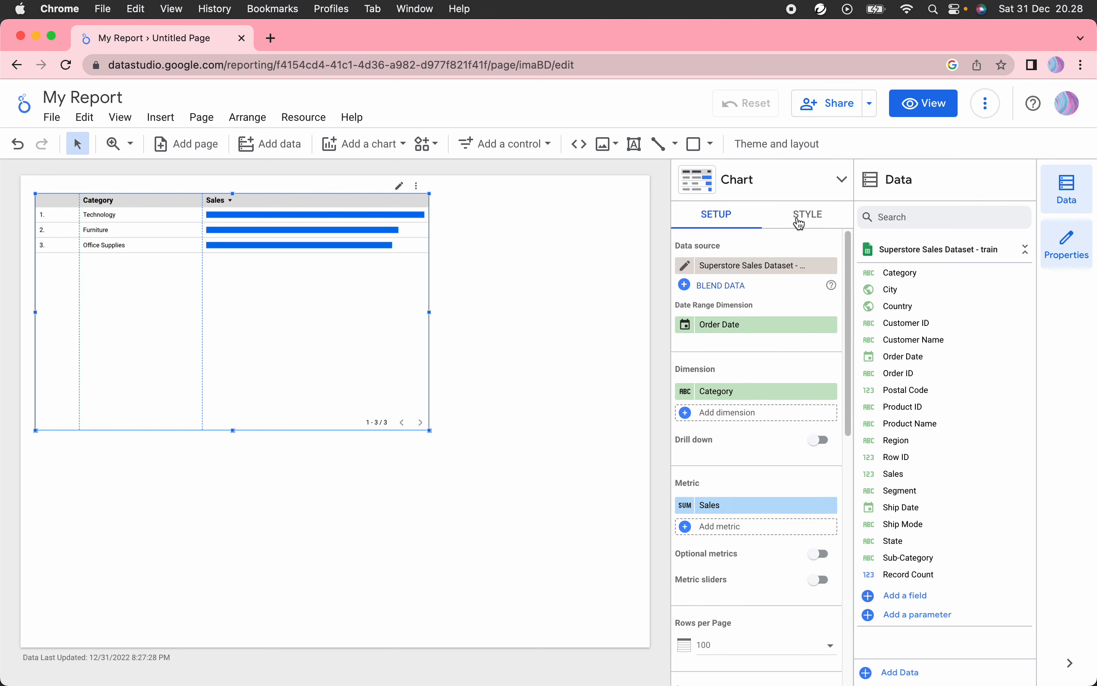
Step: In STYLE, try red-orange header text, then reset it to default black
left_click(819, 223)
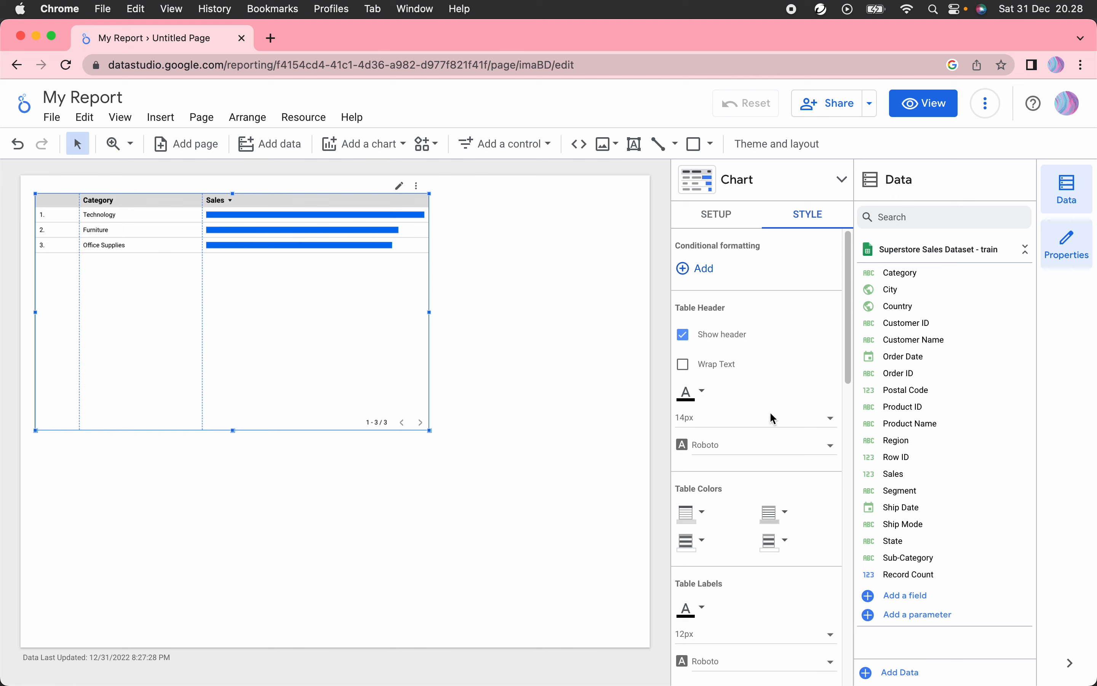
left_click(700, 392)
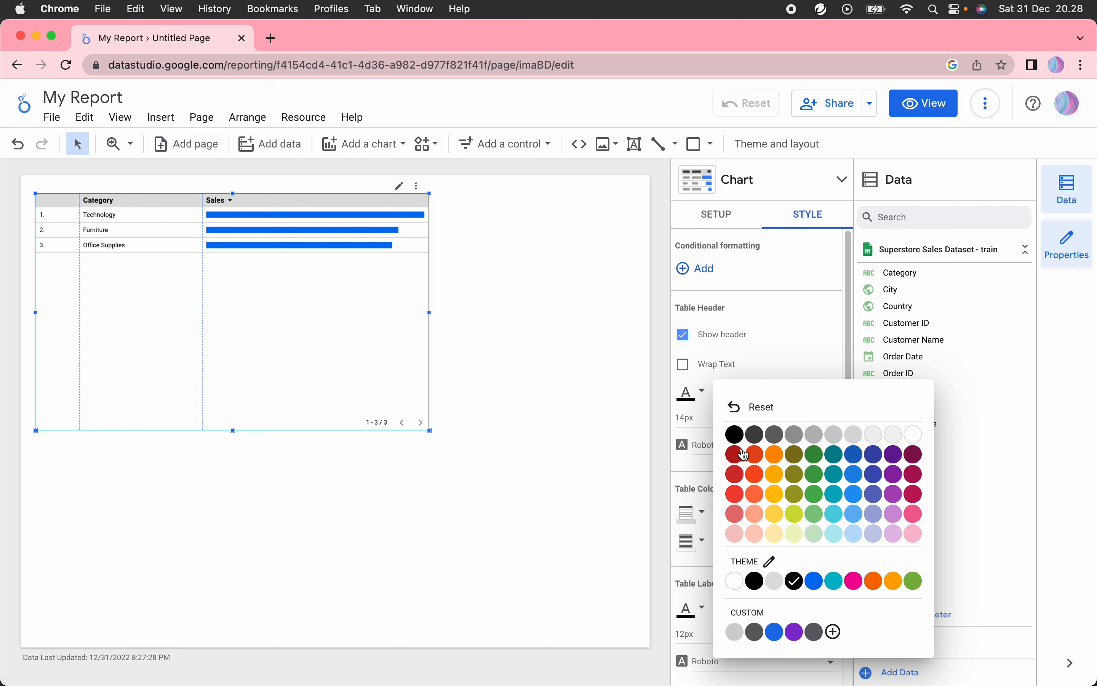
left_click(755, 455)
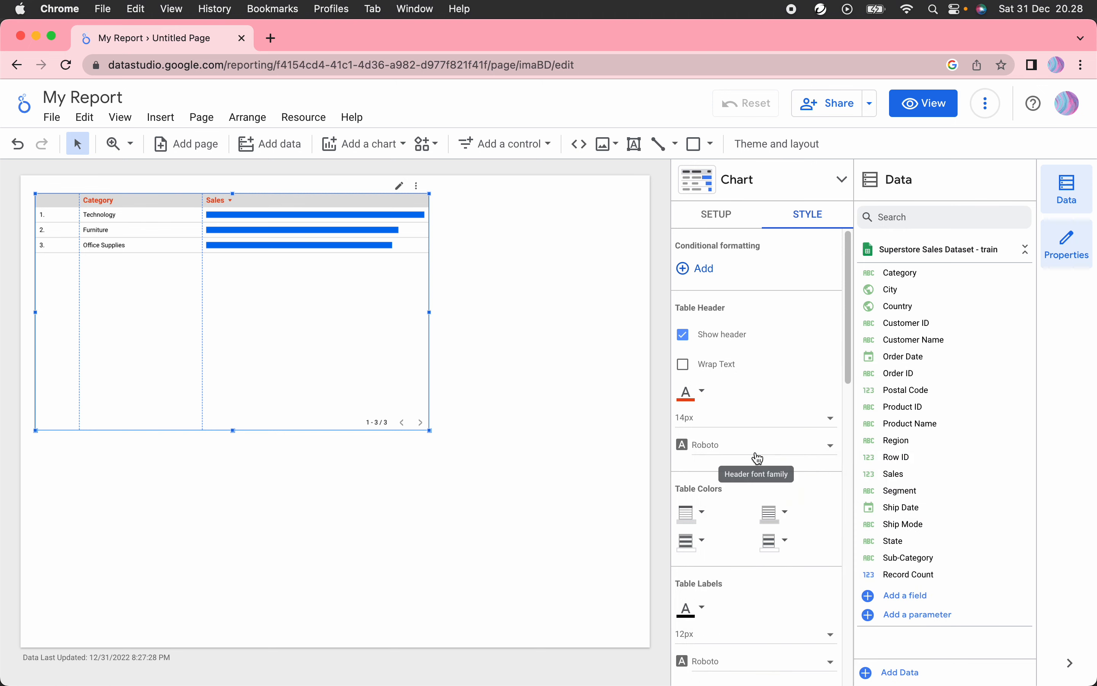
left_click(699, 394)
left_click(739, 410)
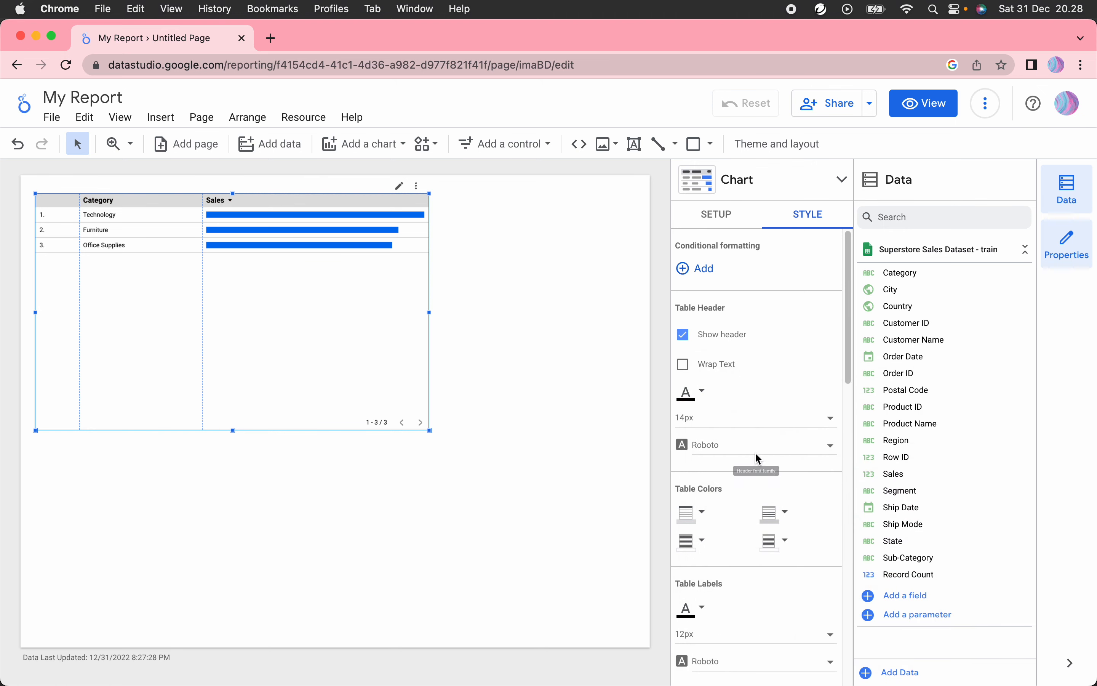
Step: Try teal and olive label colours, then reset labels to default black
scroll(755, 452, "down", 3)
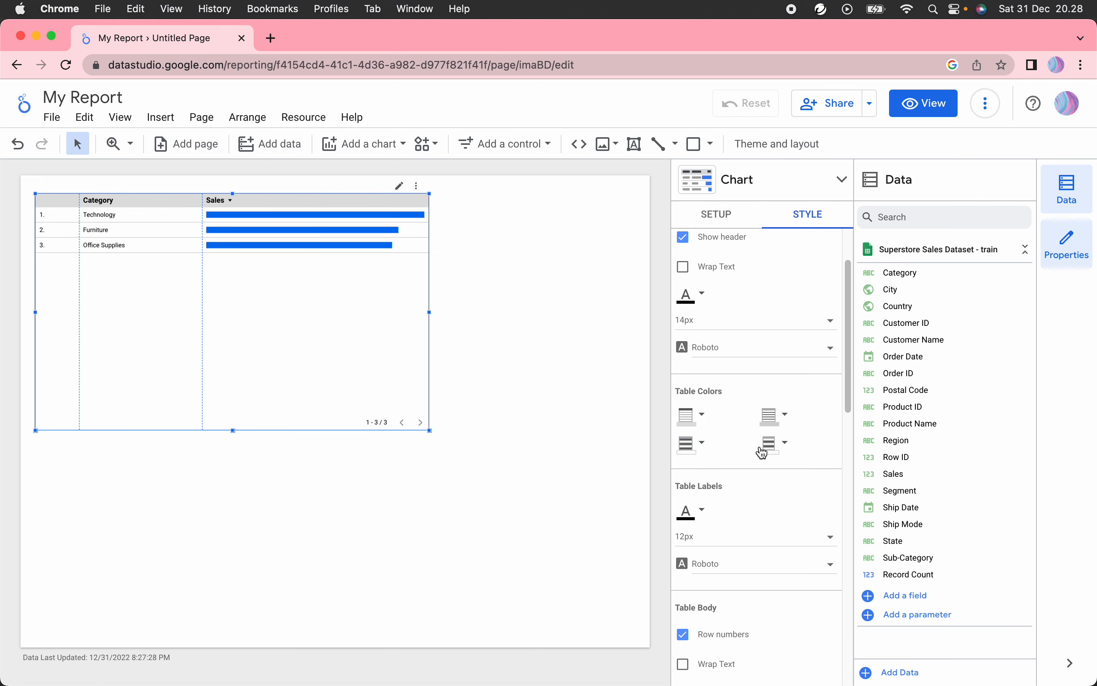
scroll(764, 449, "down", 2)
left_click(702, 455)
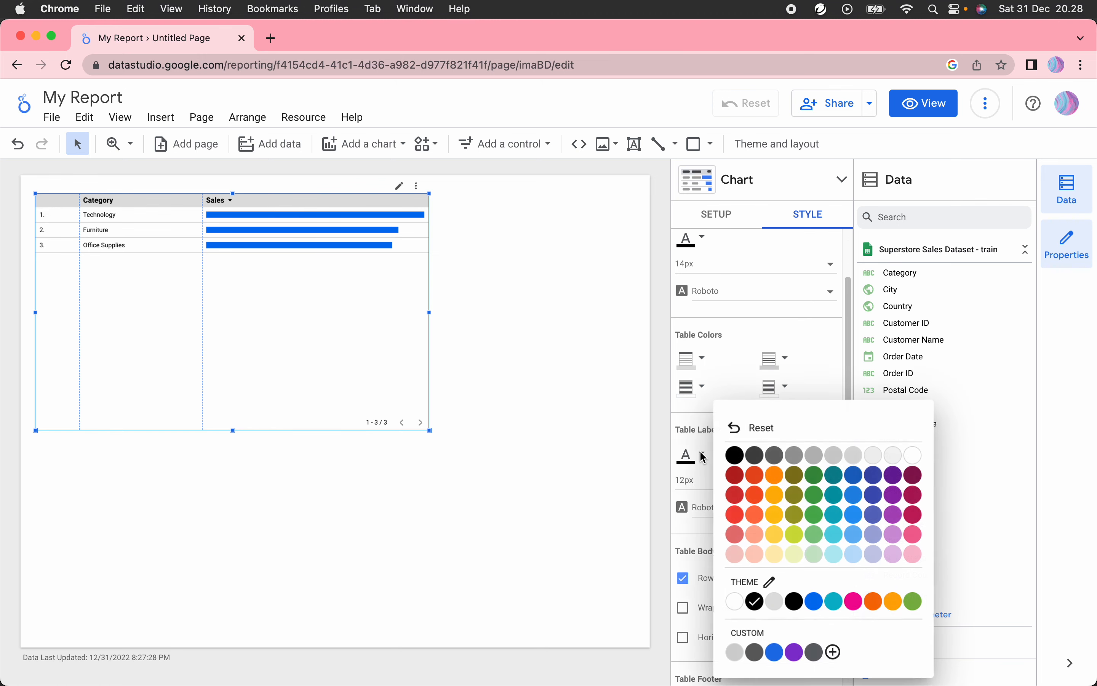
left_click(834, 483)
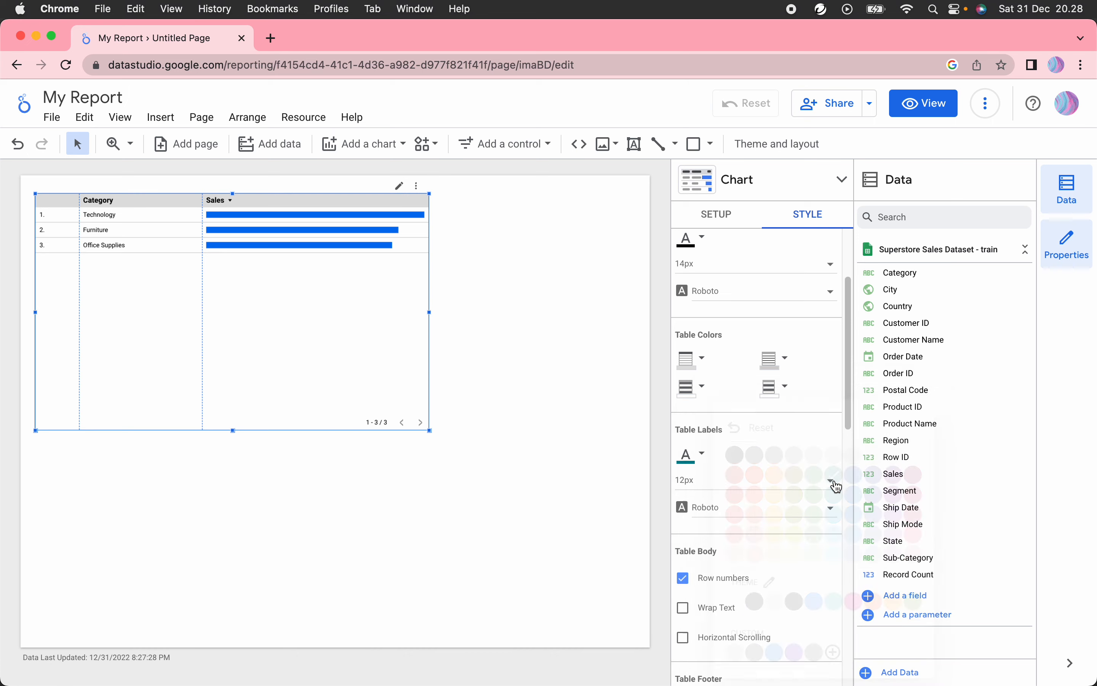
left_click(696, 467)
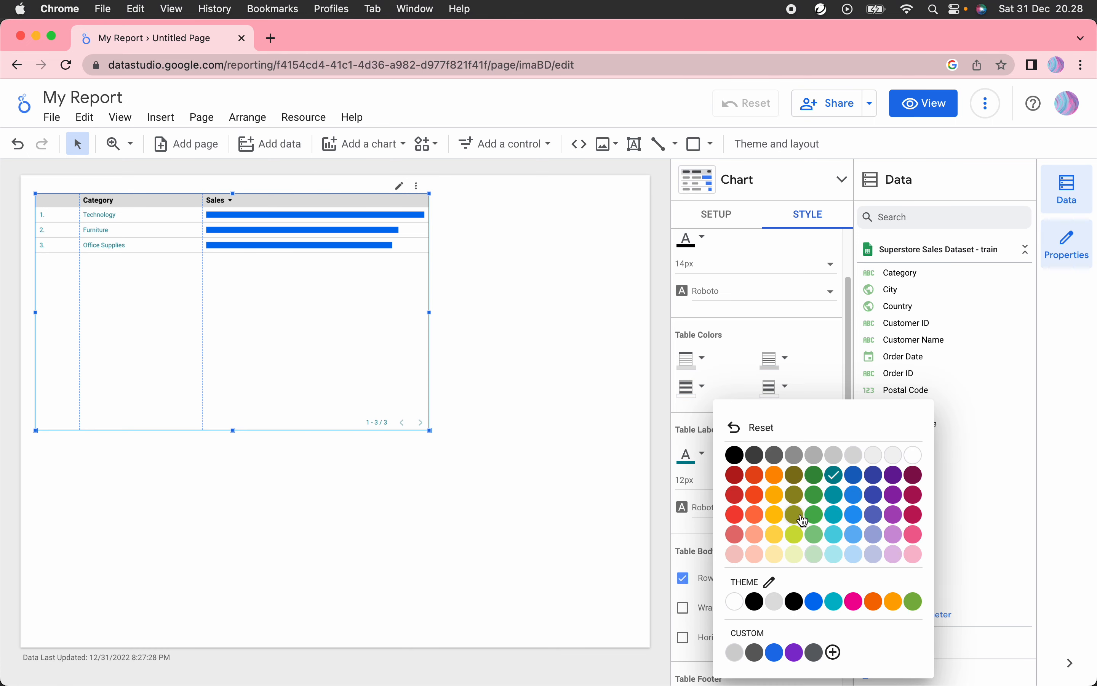
left_click(795, 514)
left_click(693, 460)
left_click(749, 428)
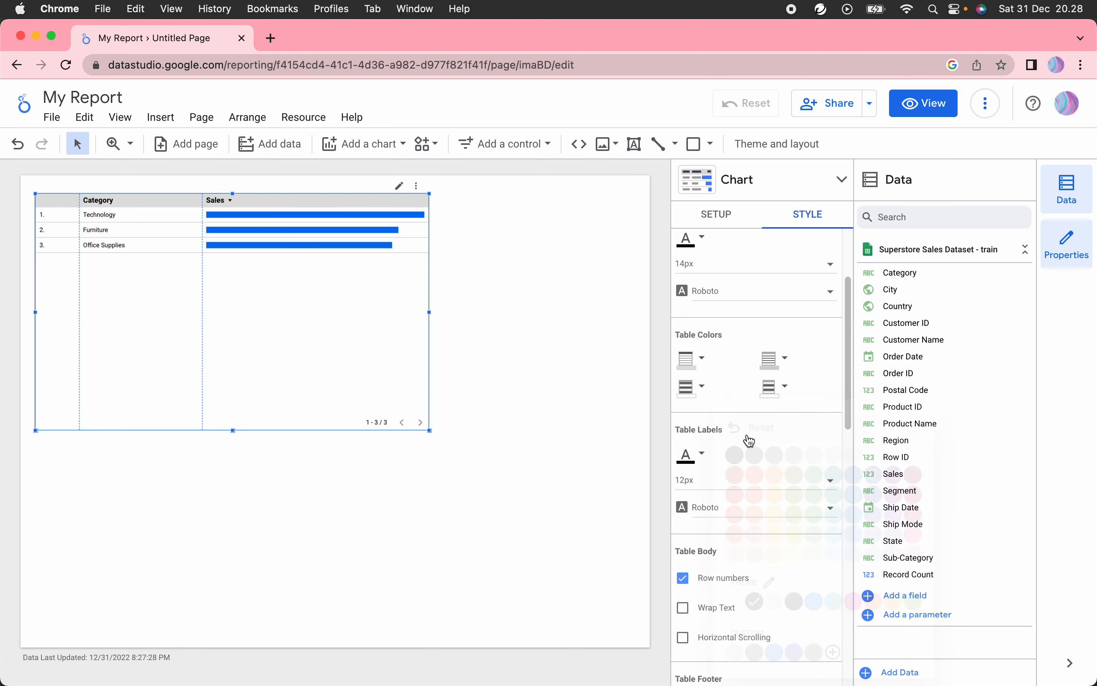
scroll(796, 402, "up", 3)
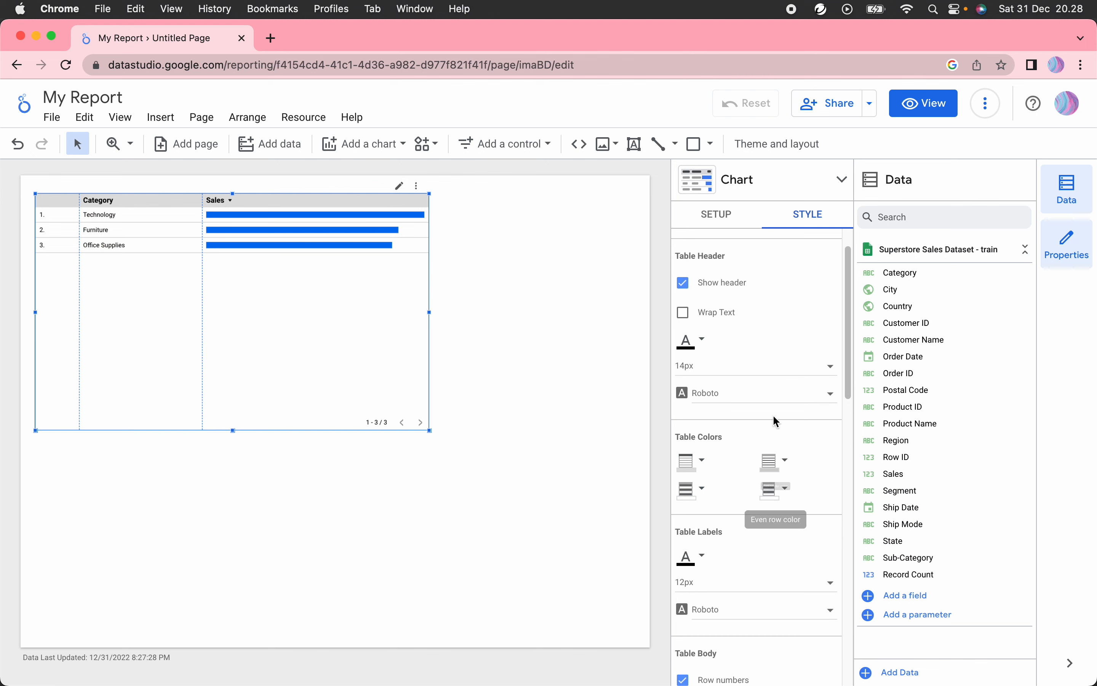
scroll(723, 478, "down", 5)
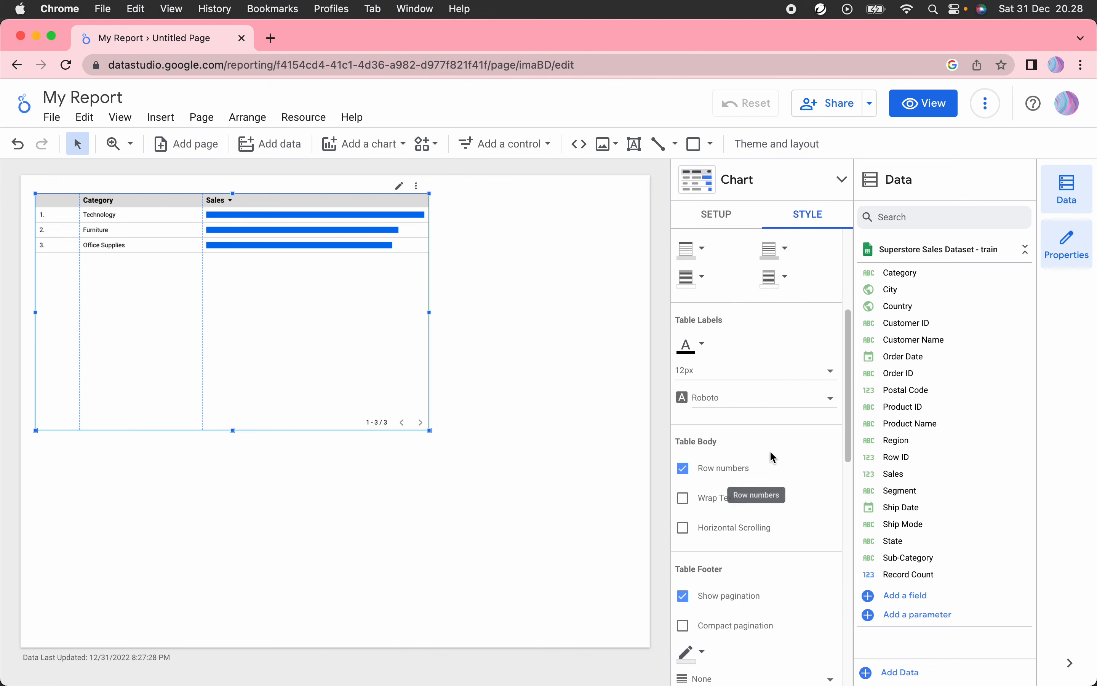
Step: Tick Show number for the Sales metric column so values like 827,455.87 appear beside each bar
scroll(767, 434, "down", 1)
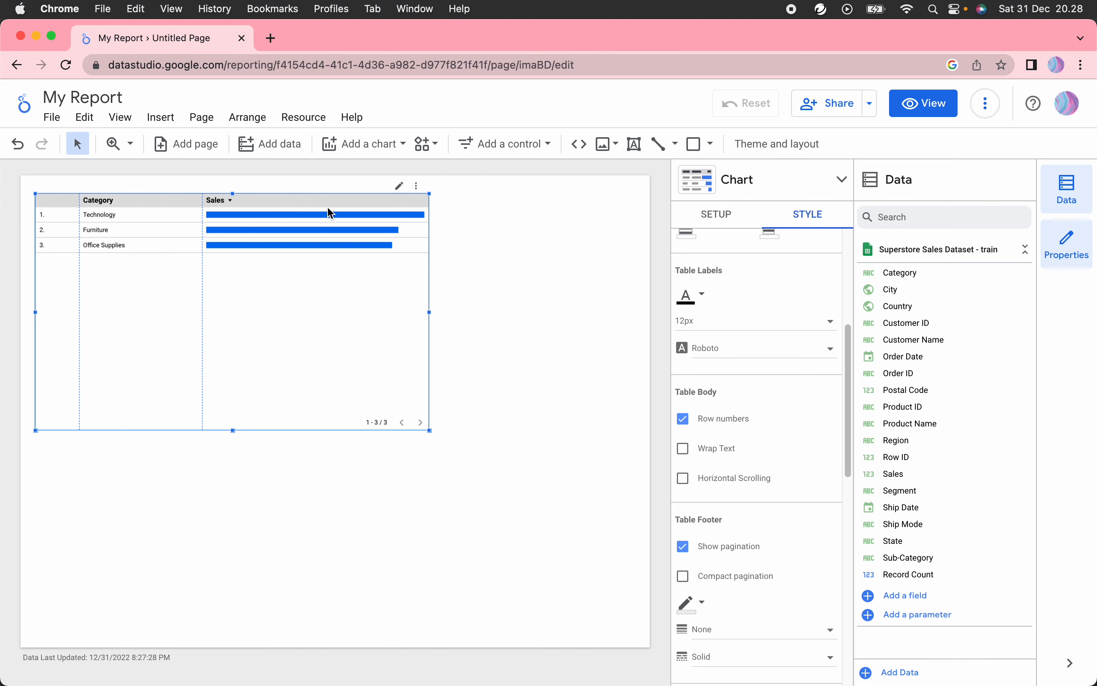
mouse_move(329, 213)
scroll(772, 473, "down", 1)
scroll(773, 475, "down", 5)
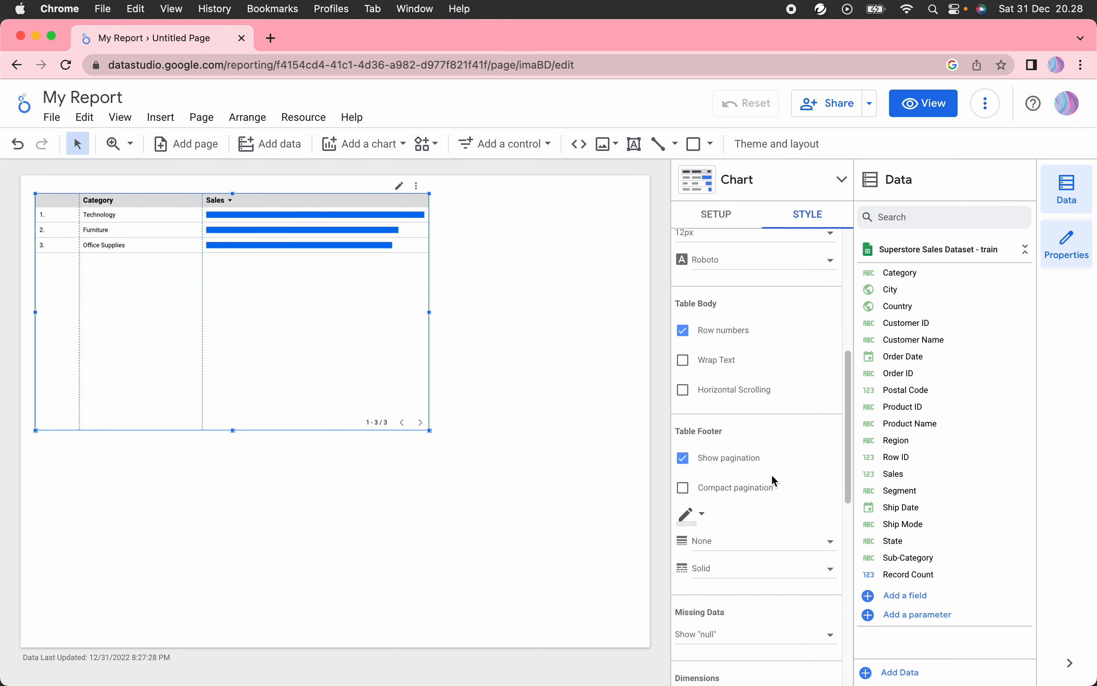
scroll(772, 474, "down", 10)
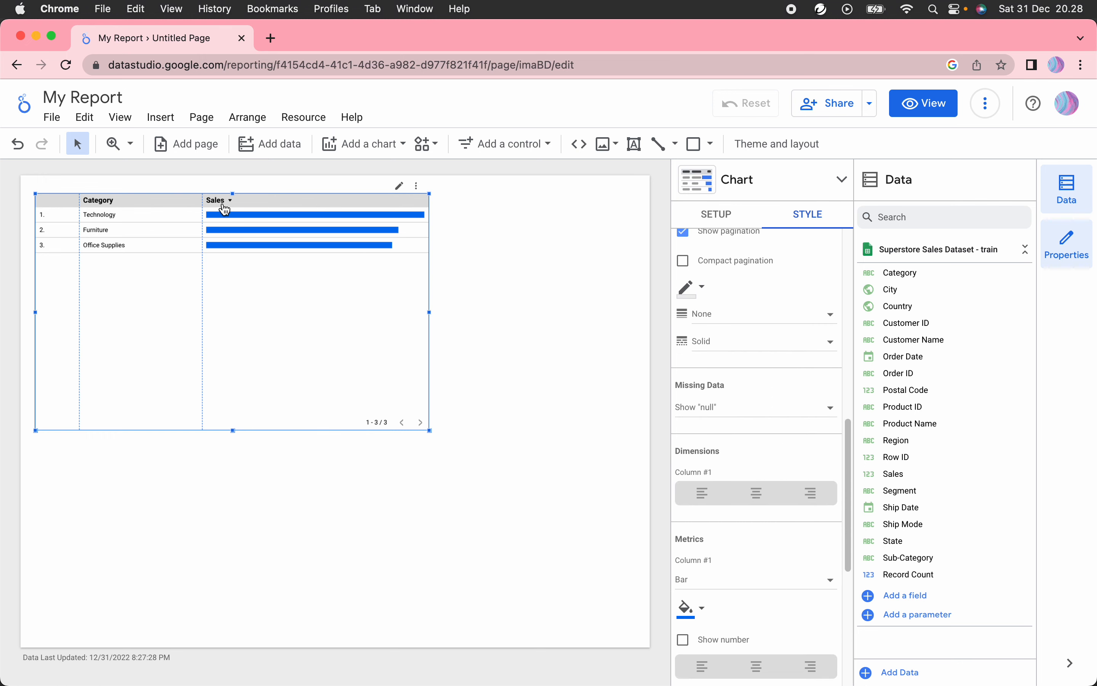
scroll(789, 510, "down", 5)
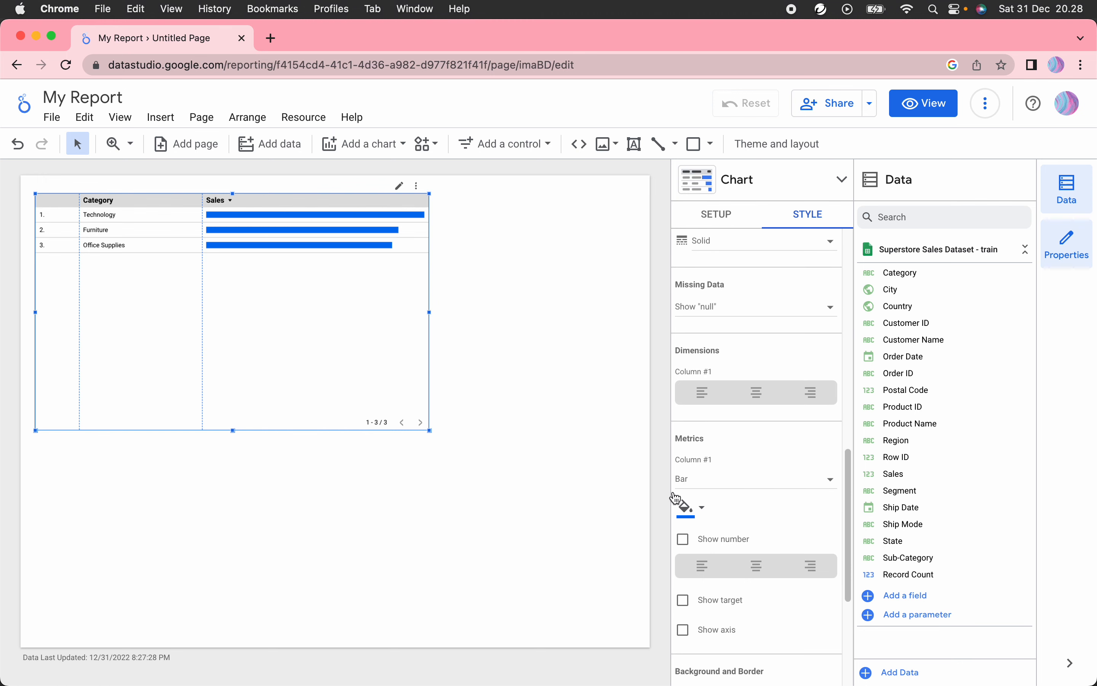
scroll(776, 461, "down", 3)
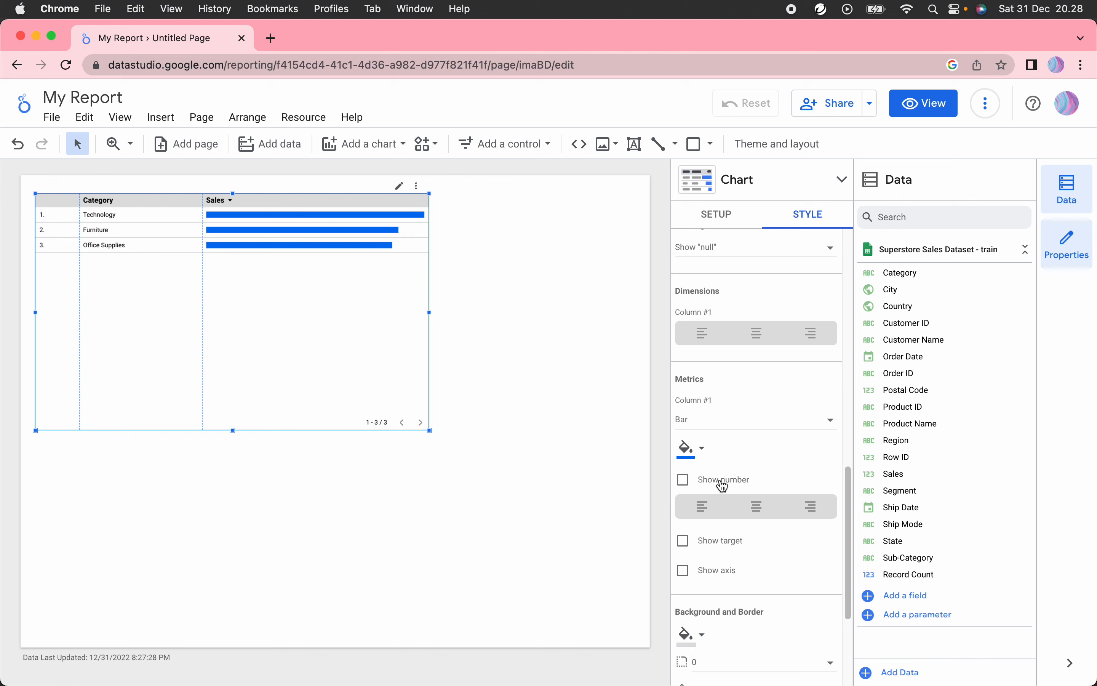
left_click(686, 482)
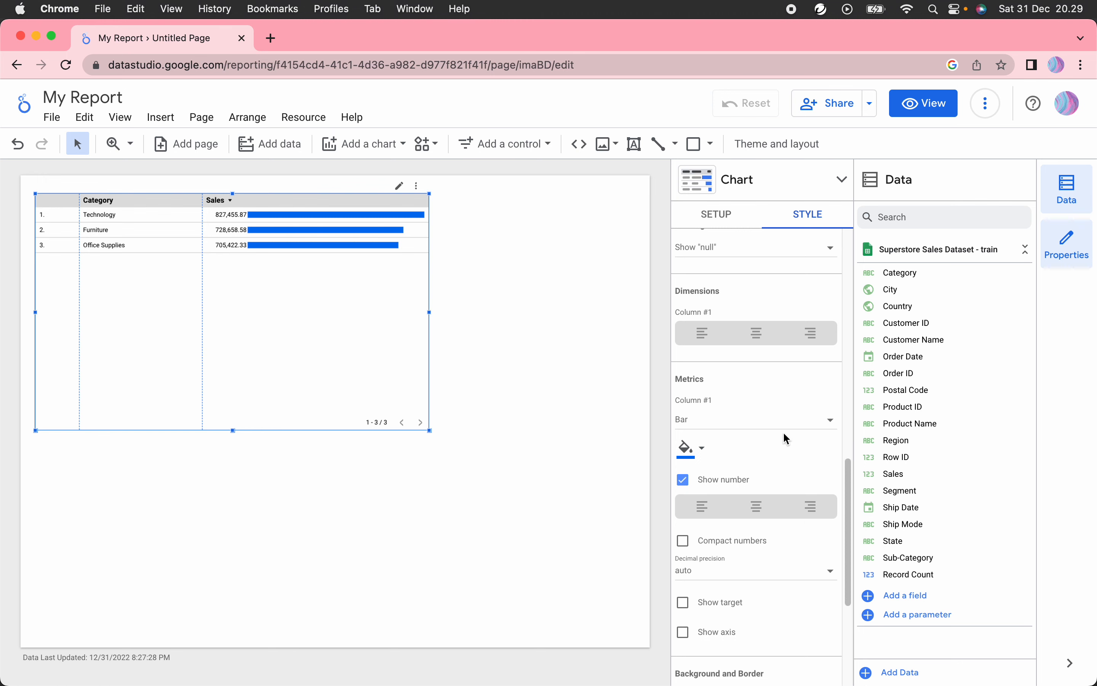
scroll(810, 459, "down", 10)
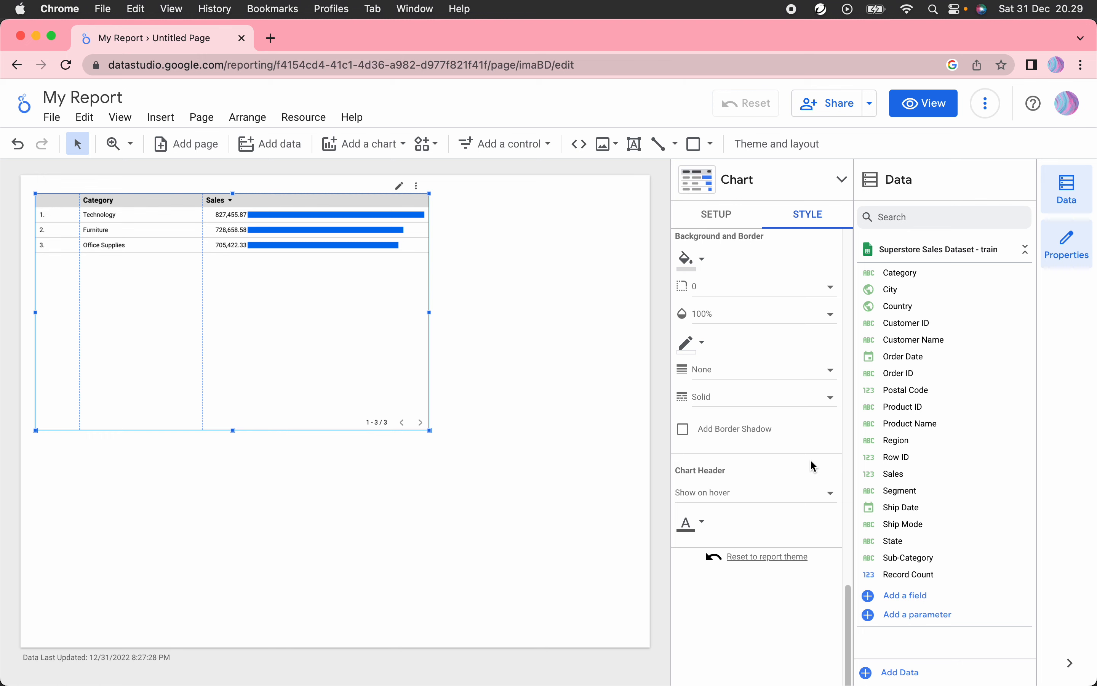
Step: Deselect the table, recheck its Setup, then deselect again to preview the three-row Category report
left_click(550, 274)
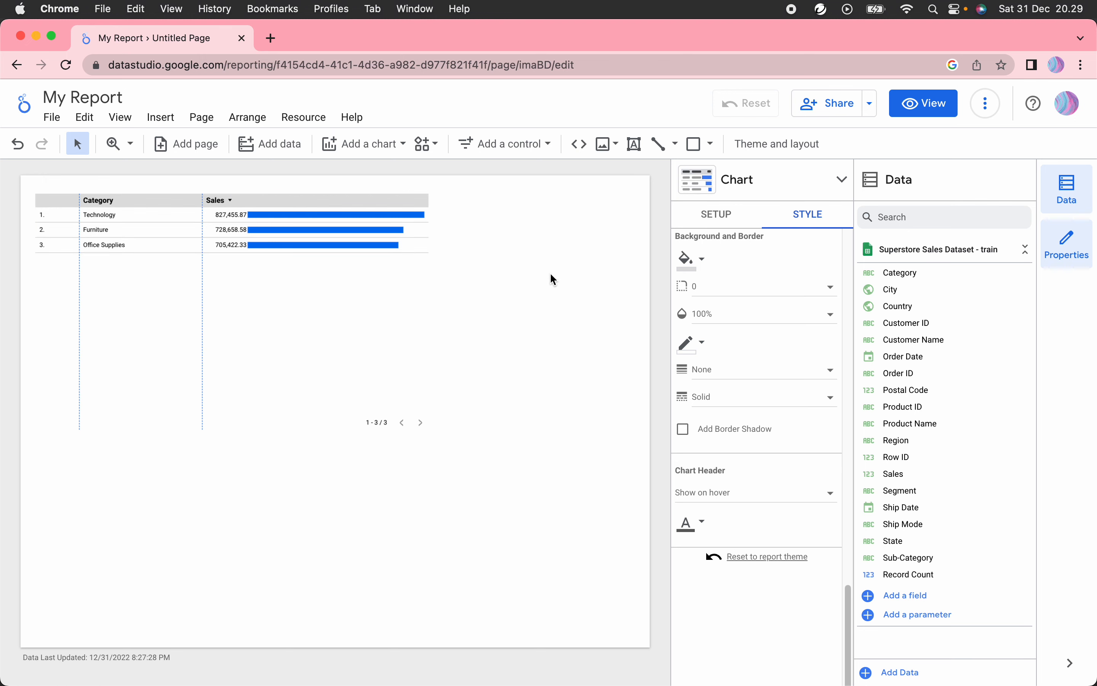
left_click(518, 289)
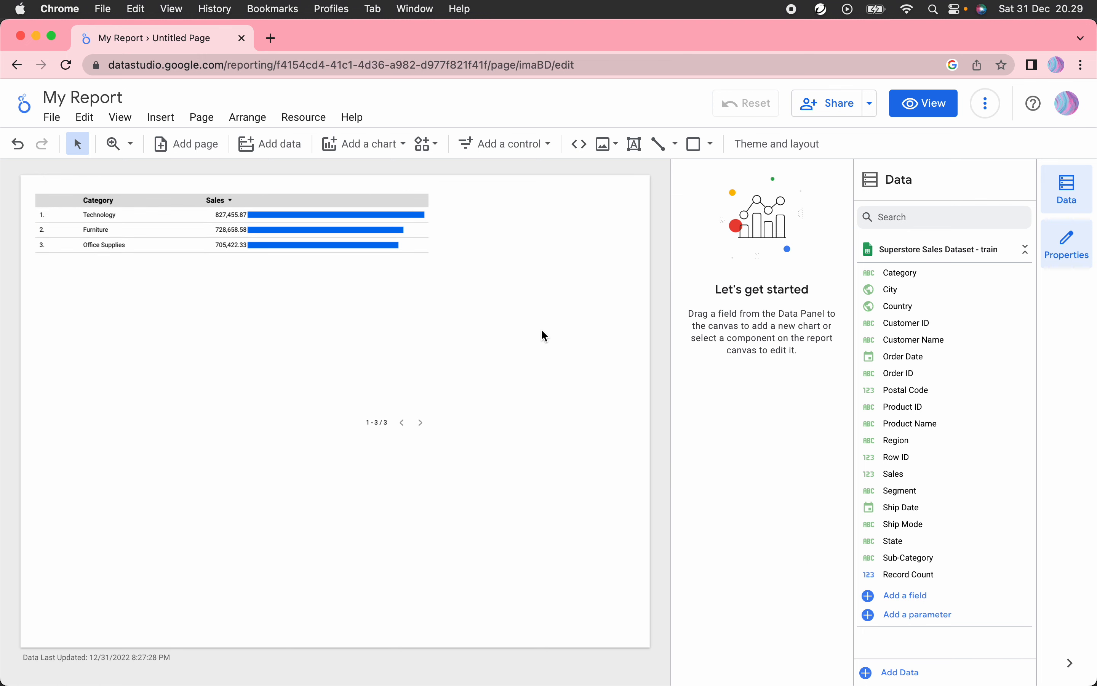
left_click(277, 302)
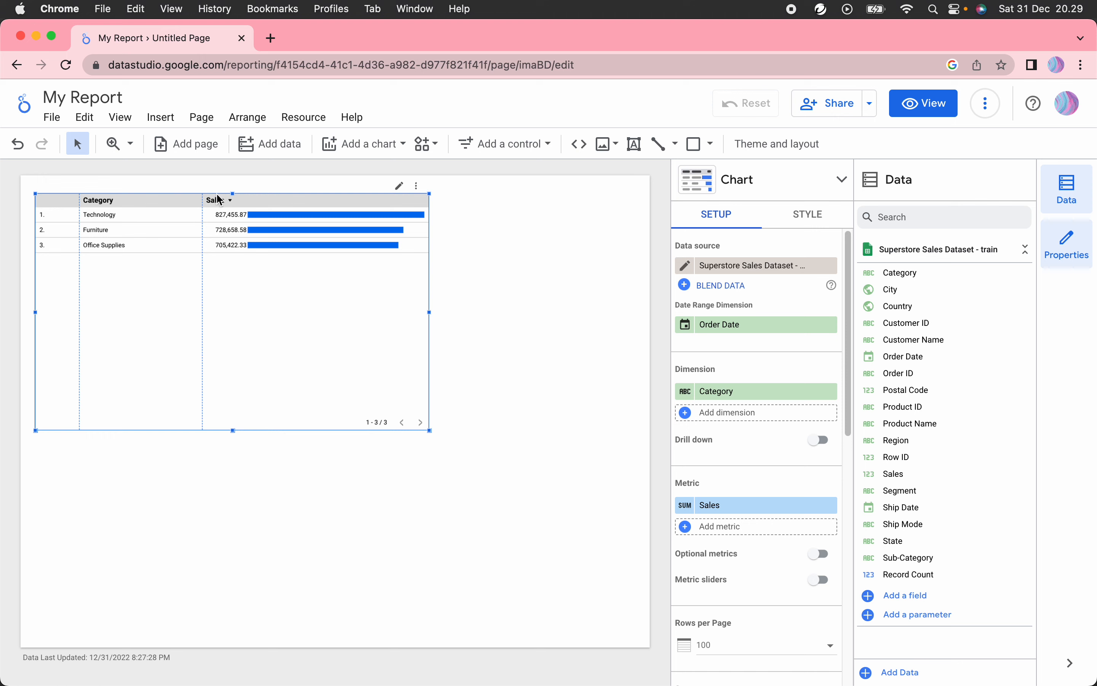
left_click(568, 318)
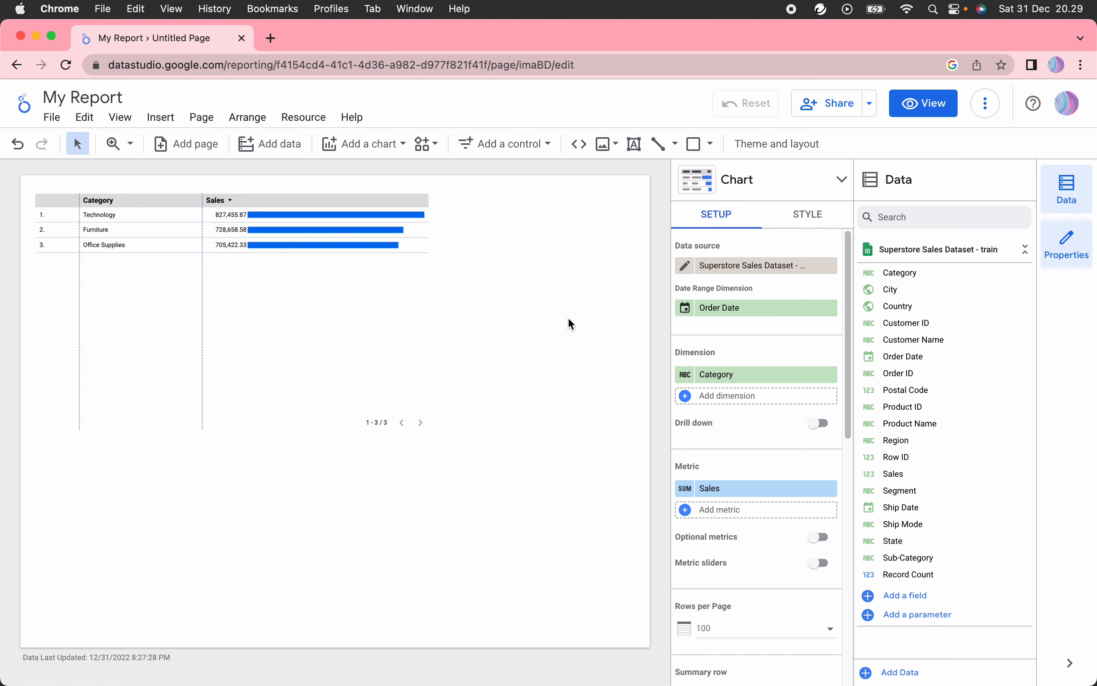